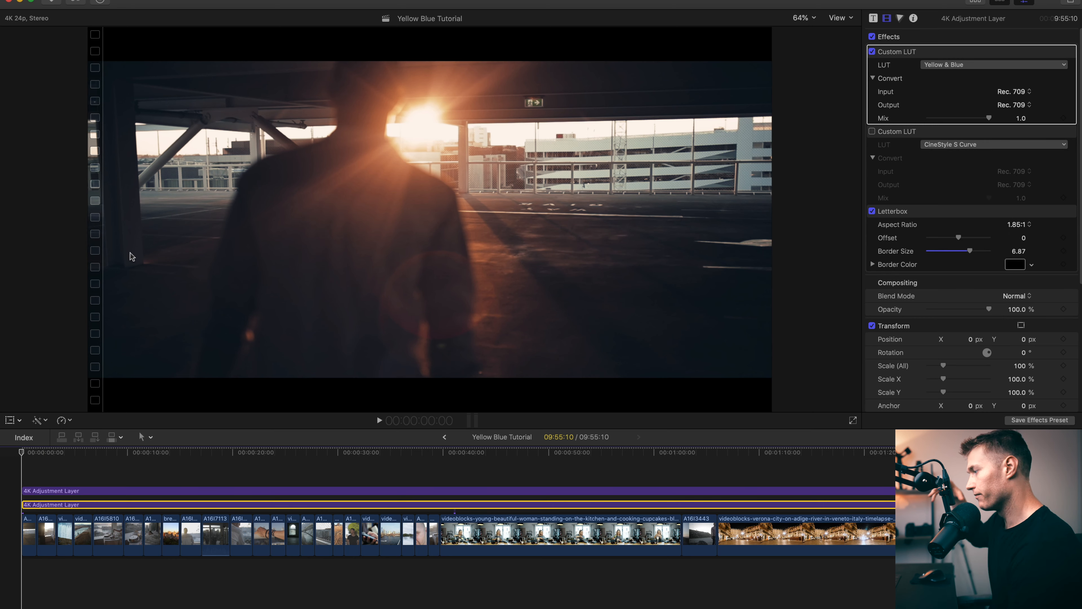
Review the graded clips across the first 30 seconds of the timeline, including the aerial river and wrist shots
left_click(71, 453)
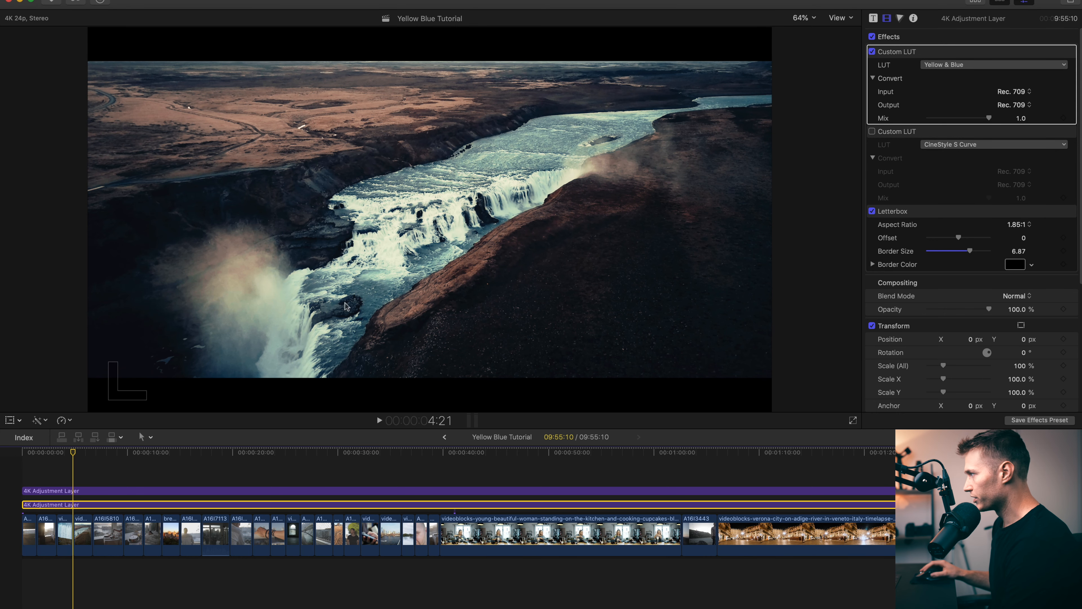
left_click(246, 467)
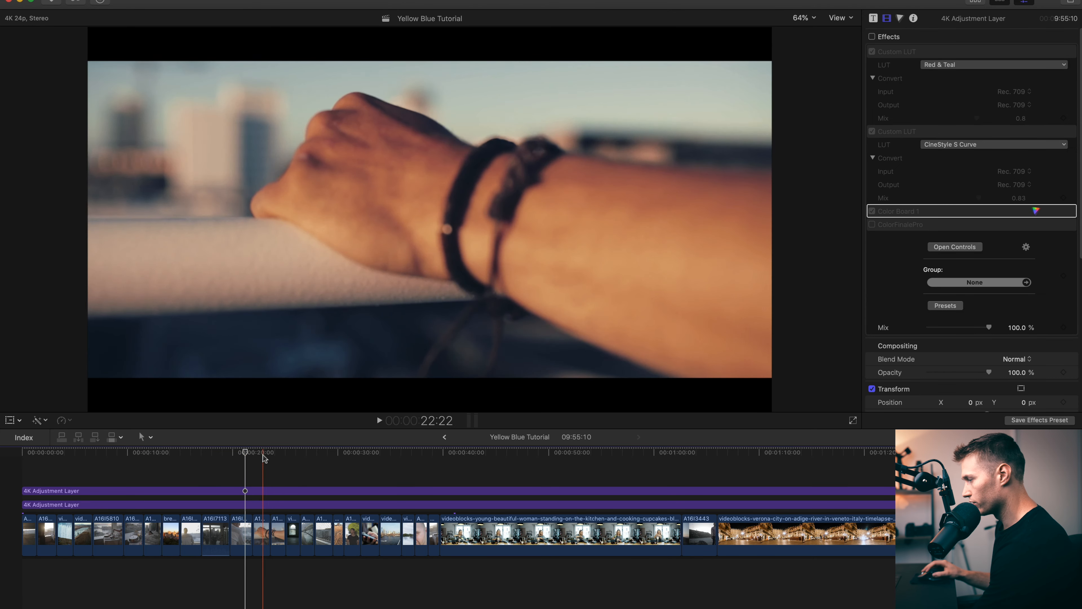
left_click(273, 457)
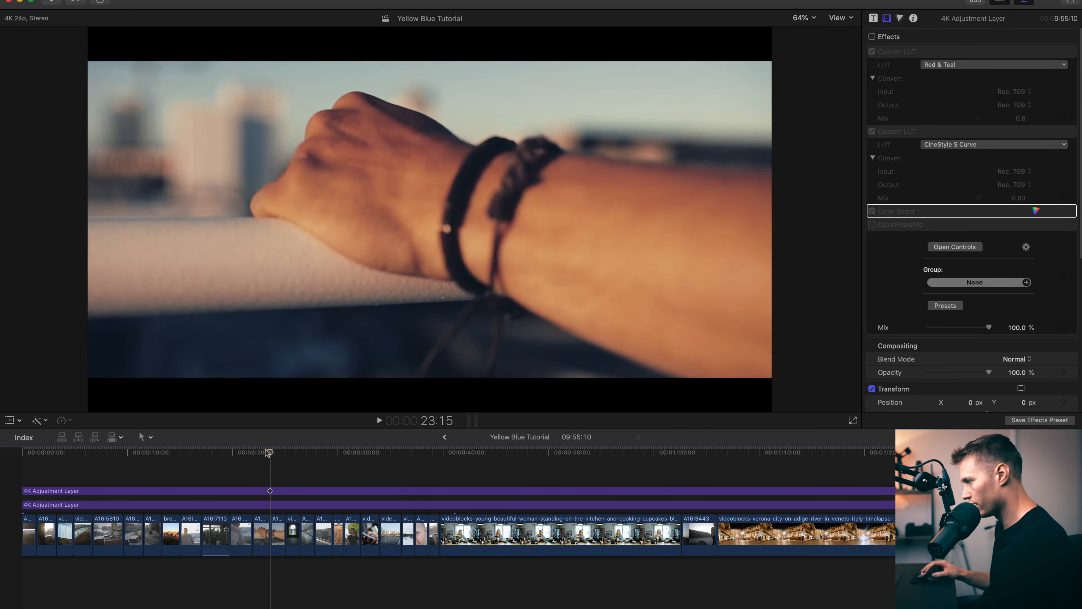
left_click(344, 466)
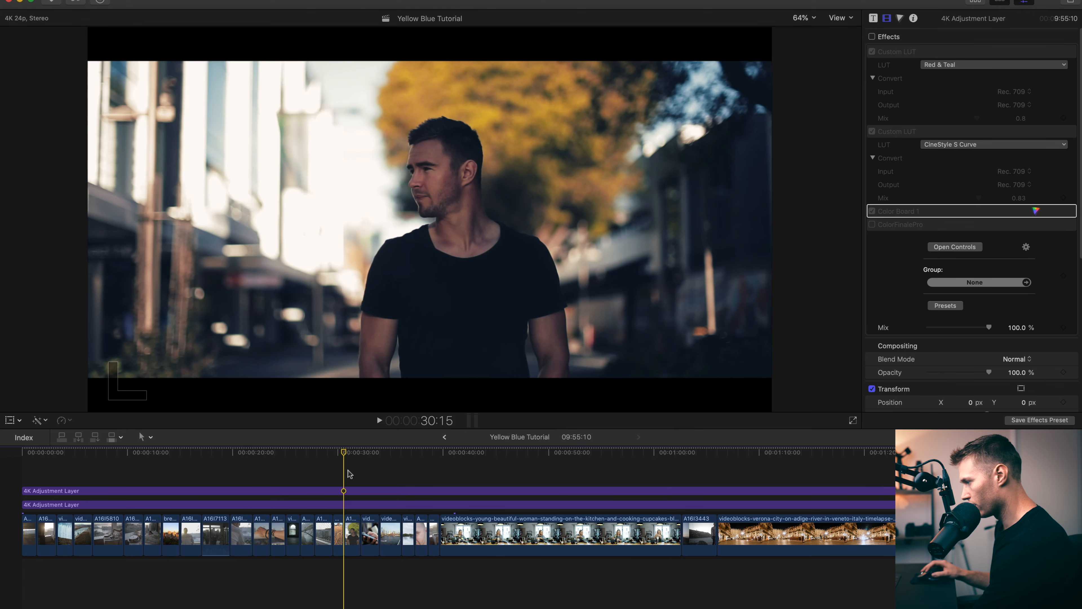
left_click(332, 469)
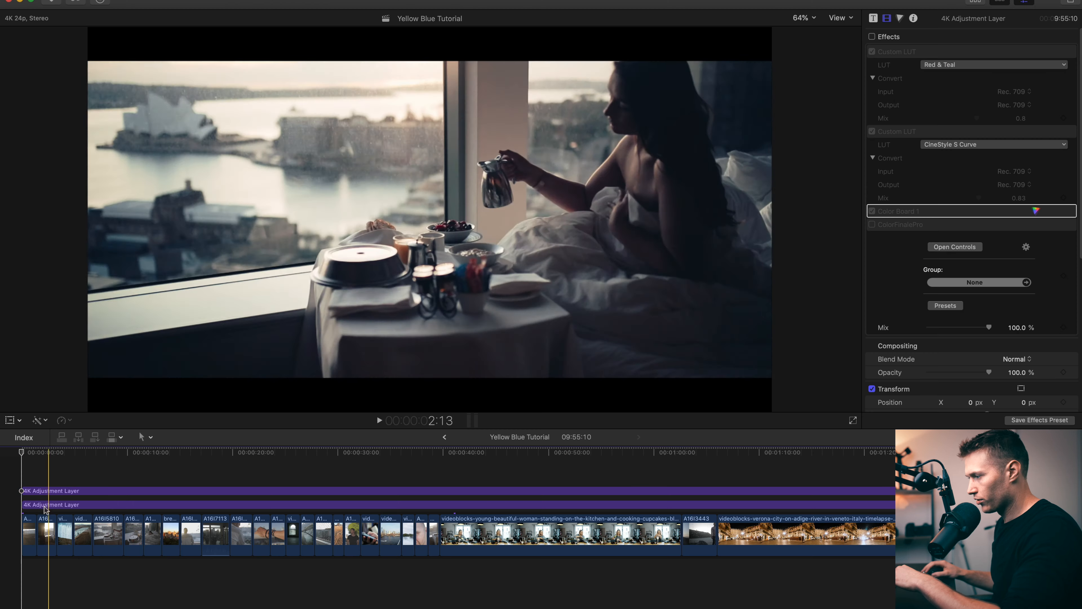
Compare the lower adjustment layer's CineStyle S Curve LUT and Letterbox effects on and off, ending with only the Letterbox enabled of the two
left_click(454, 504)
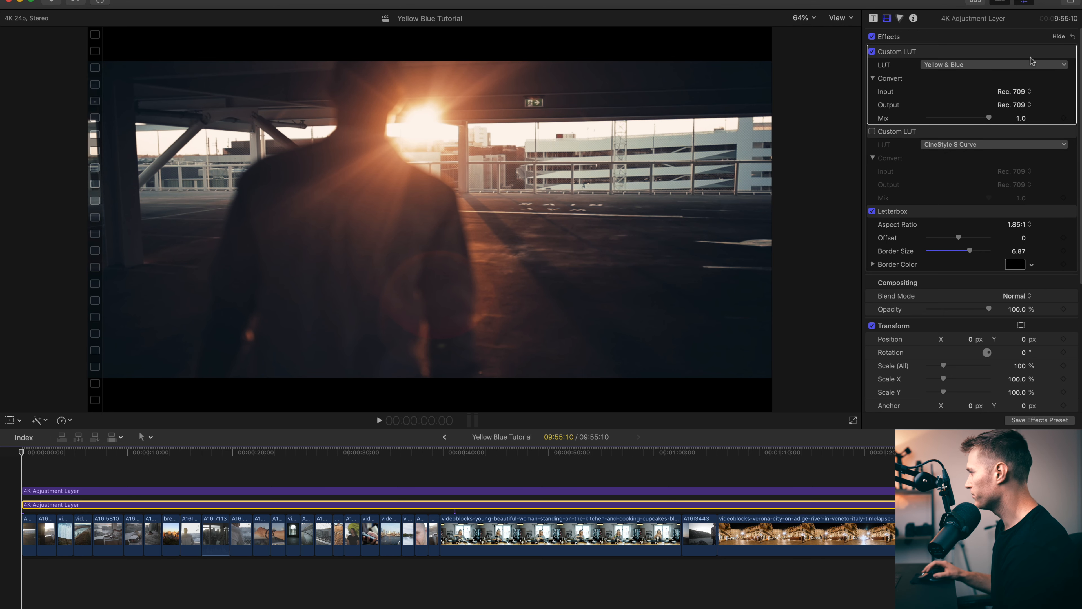
left_click(872, 131)
left_click(872, 131)
left_click(871, 211)
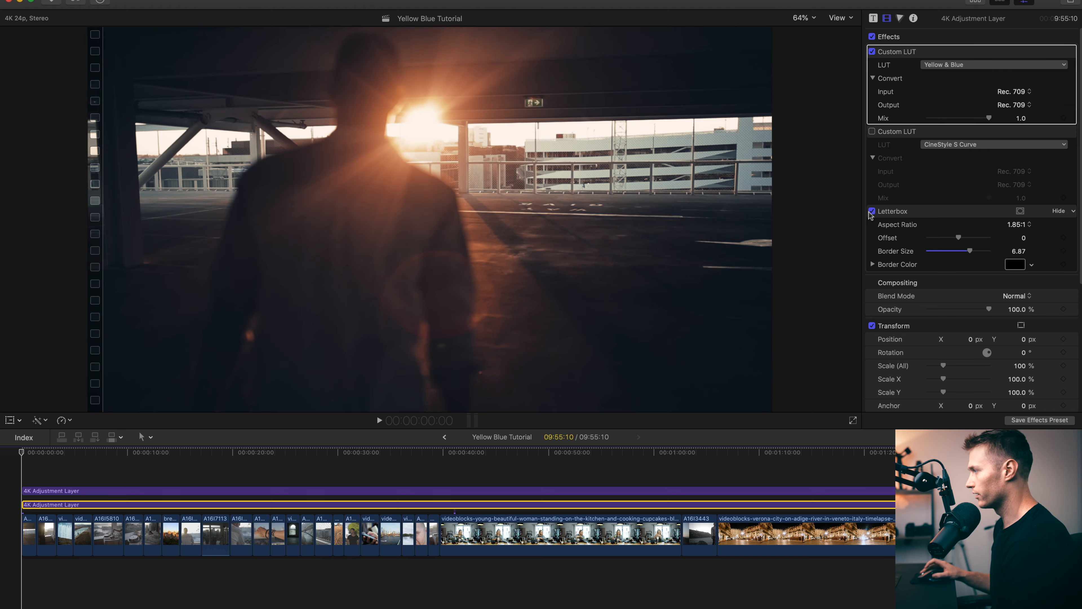
left_click(872, 211)
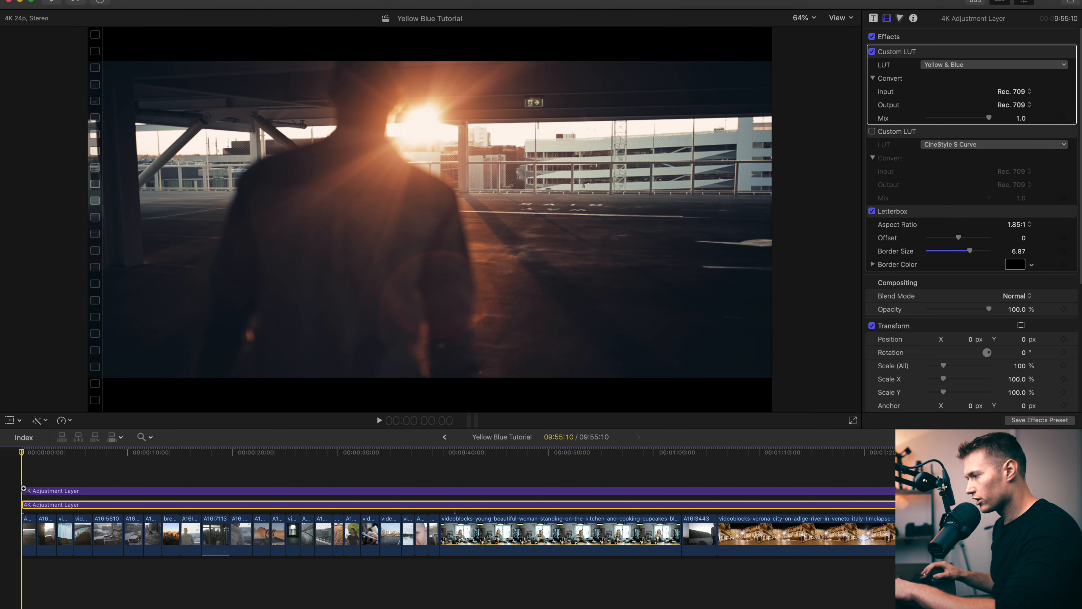
Check the first clip's own effects and compare its look with the lower adjustment layer's Yellow & Blue LUT off and on
key("super+equal")
key("super+equal")
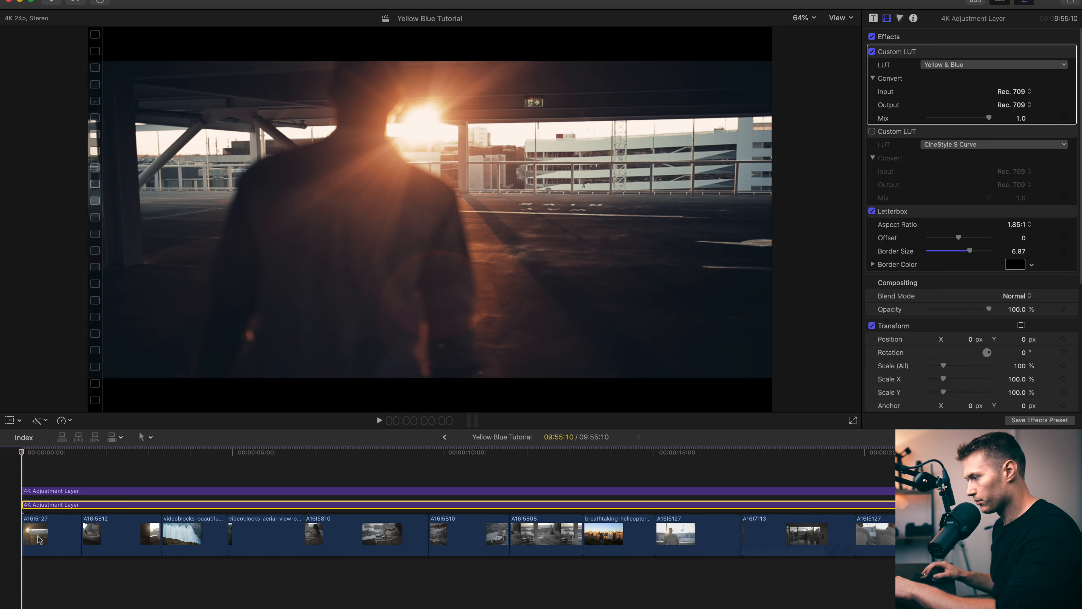
left_click(51, 533)
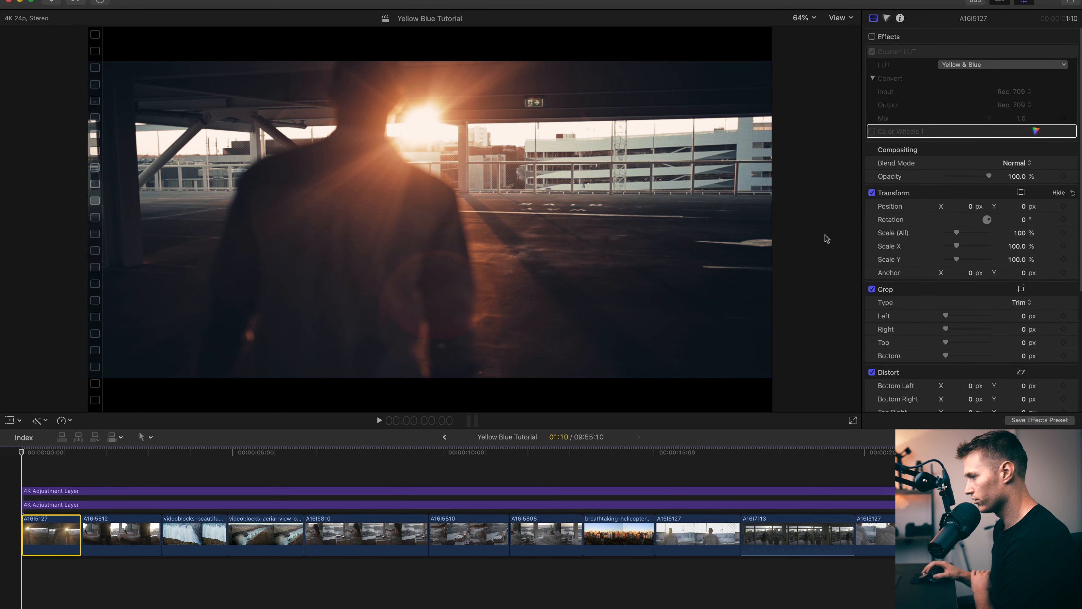
left_click(42, 504)
left_click(42, 491)
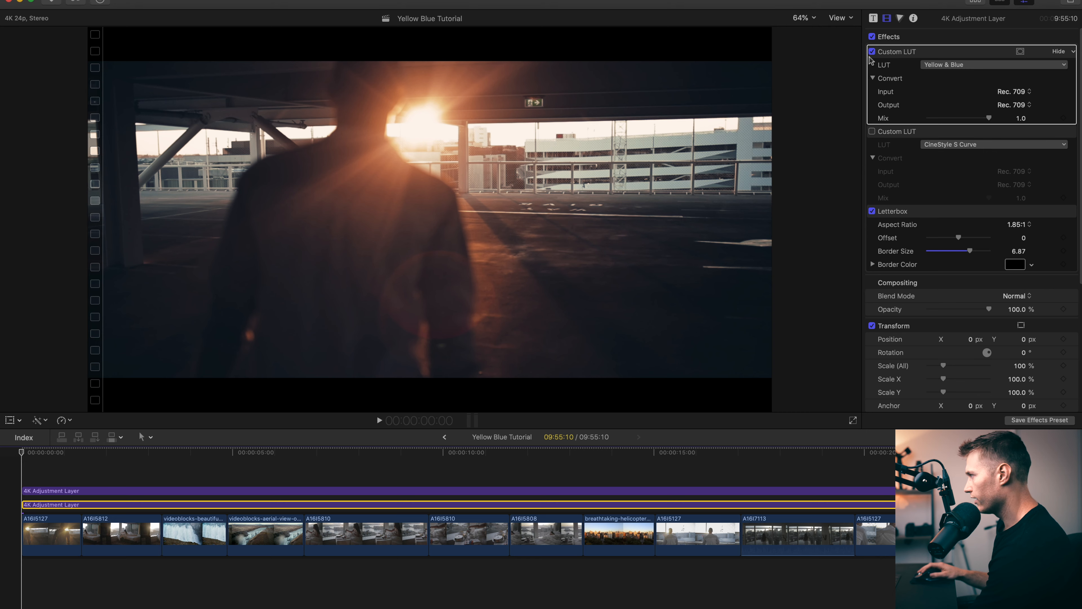
left_click(871, 52)
left_click(872, 53)
left_click(871, 53)
left_click(872, 53)
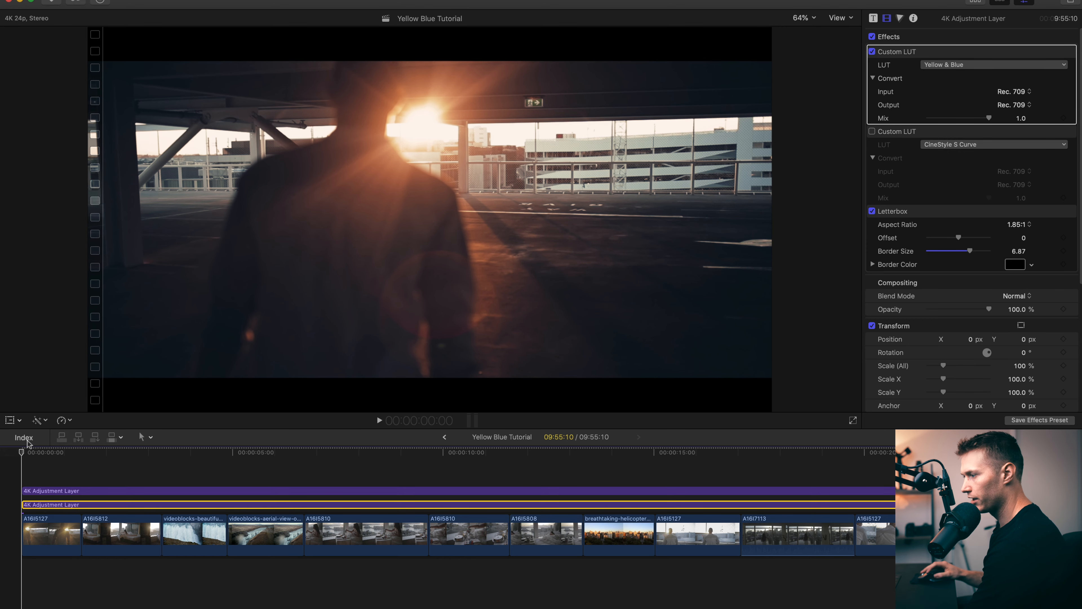
Compare the bedroom breakfast shot at 2:23 with the Yellow & Blue LUT off and on
left_click_drag(22, 456, 147, 455)
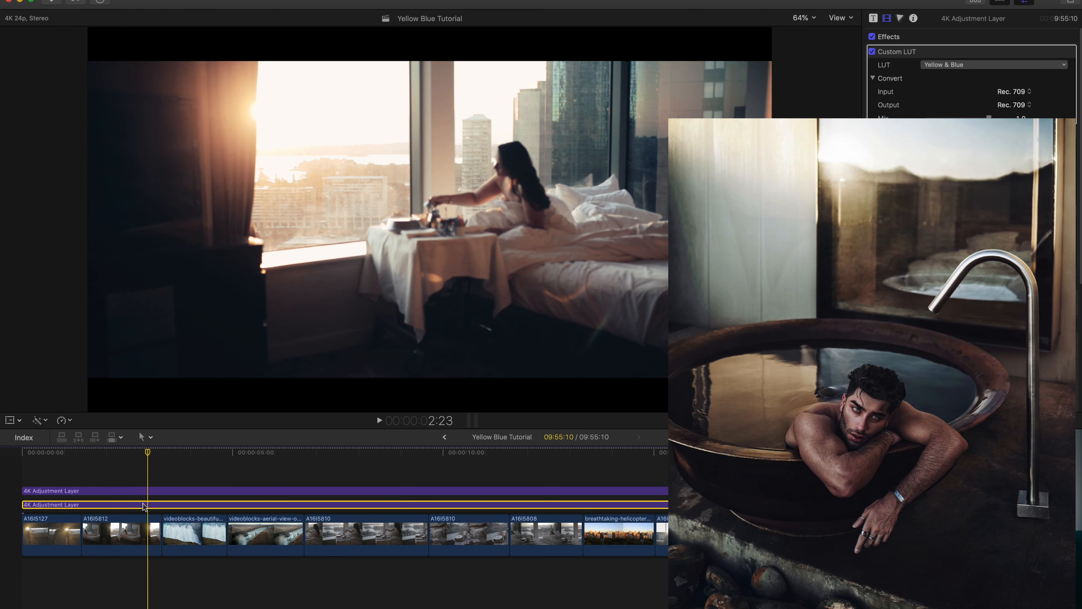
left_click(872, 51)
left_click(871, 51)
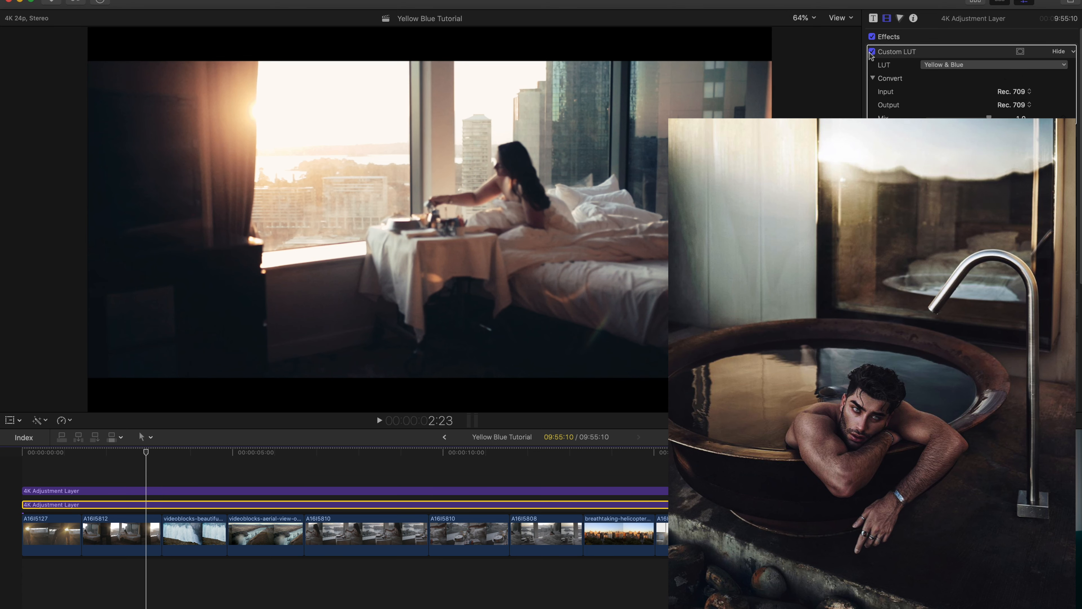
left_click(871, 52)
left_click(871, 51)
Reset the Color Board highlights exposure of the bedroom breakfast clip A16I5812 to 0%
left_click(134, 533)
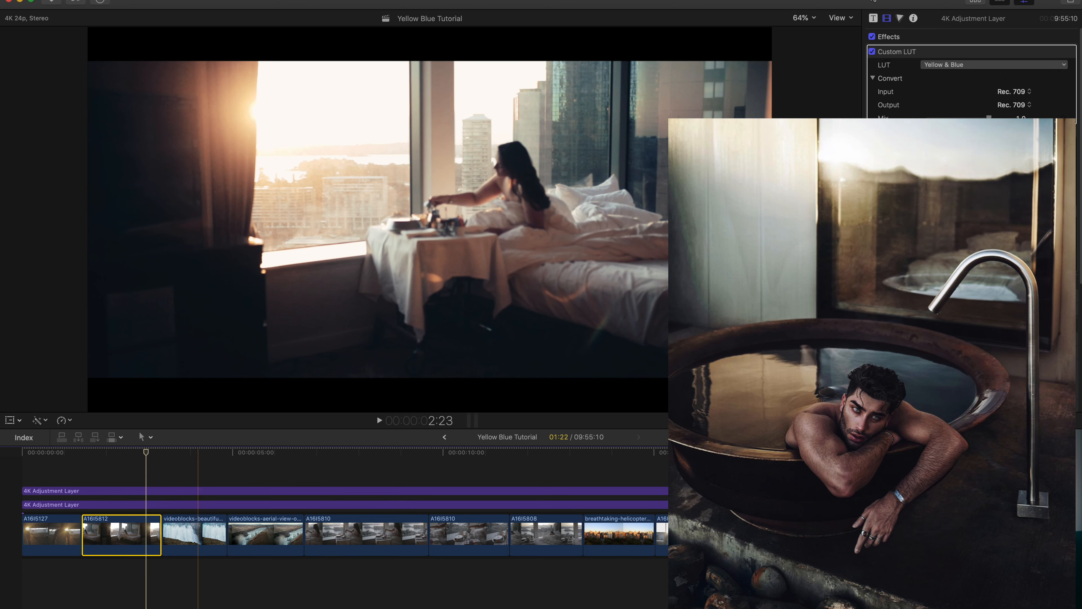
key("super+6")
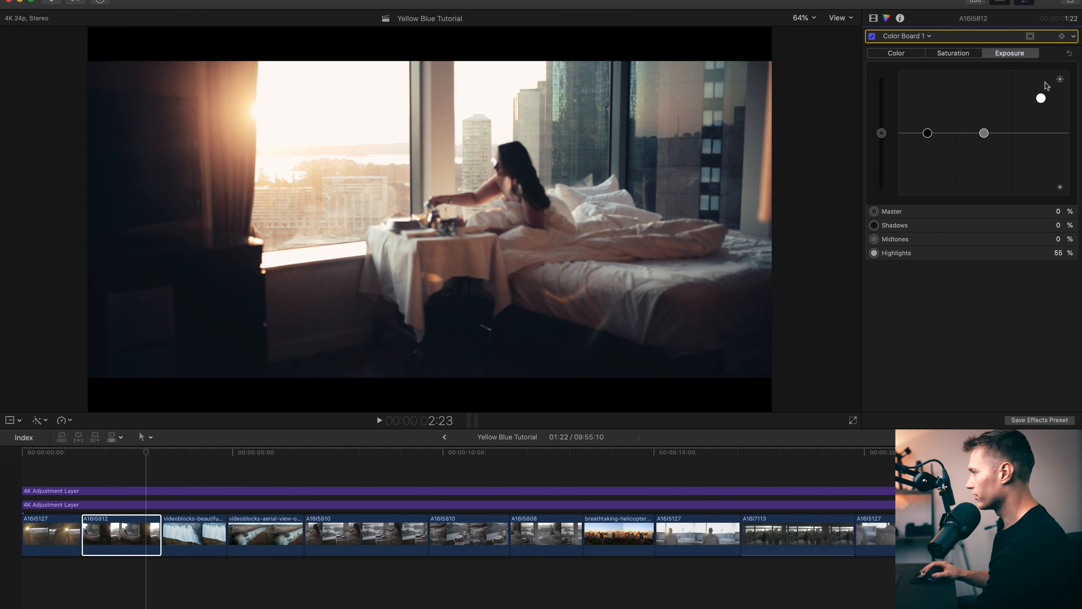
left_click(1041, 98)
key("Delete")
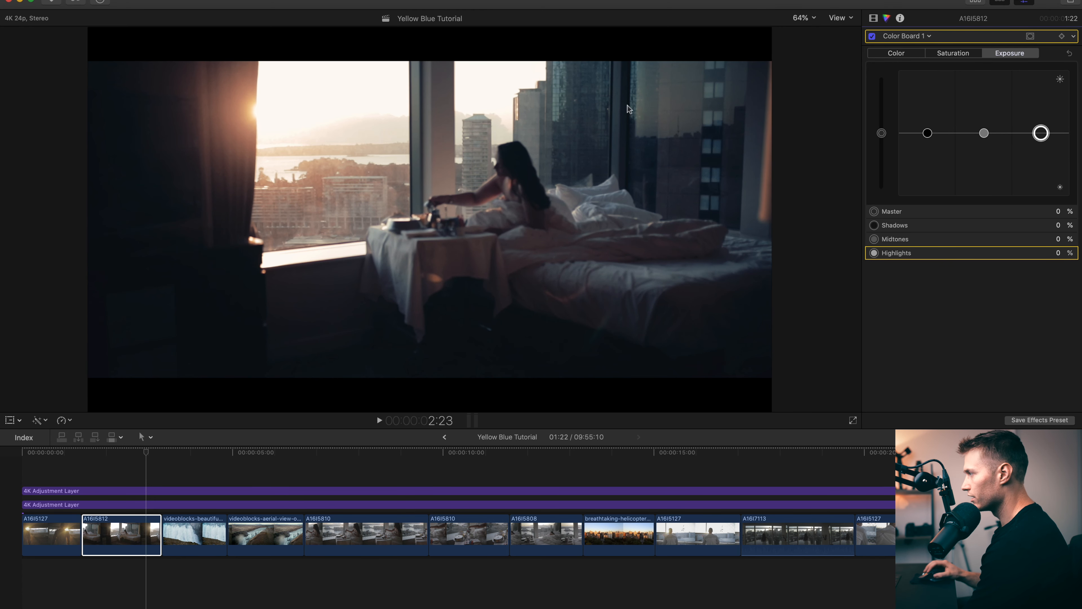
Compare the bedroom shot at 3:00 with the CineStyle S Curve LUT on and off, then re-enable only the Yellow & Blue LUT
left_click(106, 533)
mouse_move(147, 452)
left_mouse_down()
mouse_move(162, 451)
mouse_move(149, 452)
left_mouse_up()
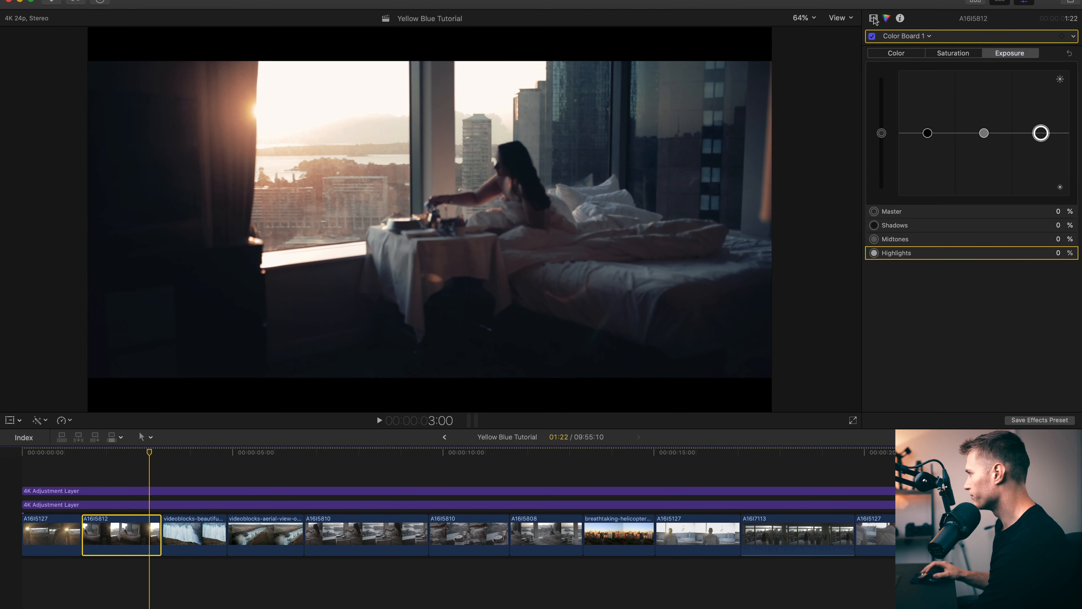
key("super+Up")
left_click(871, 131)
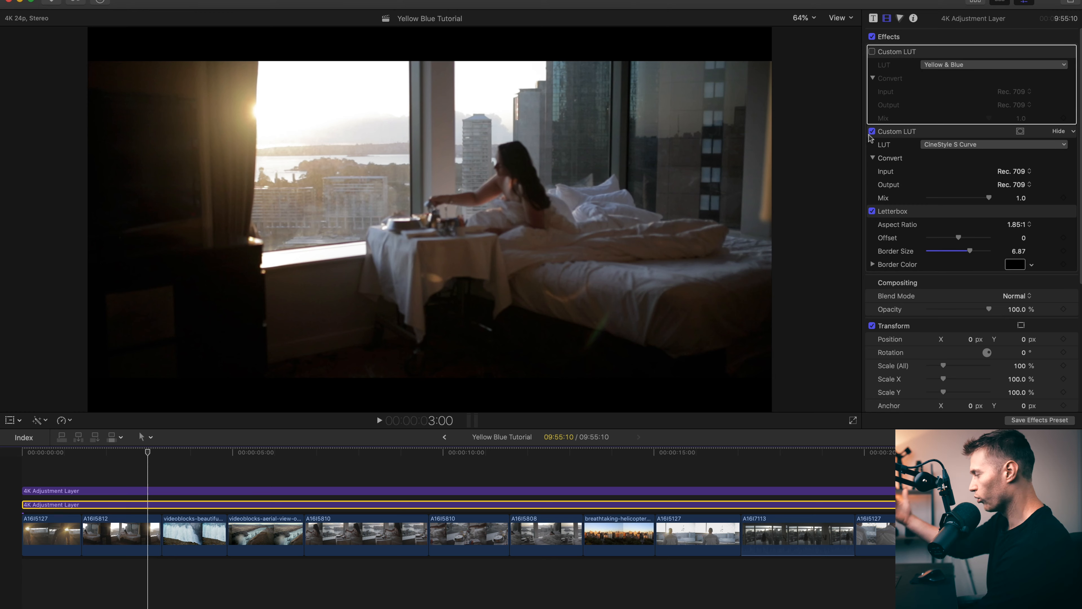
left_click(871, 133)
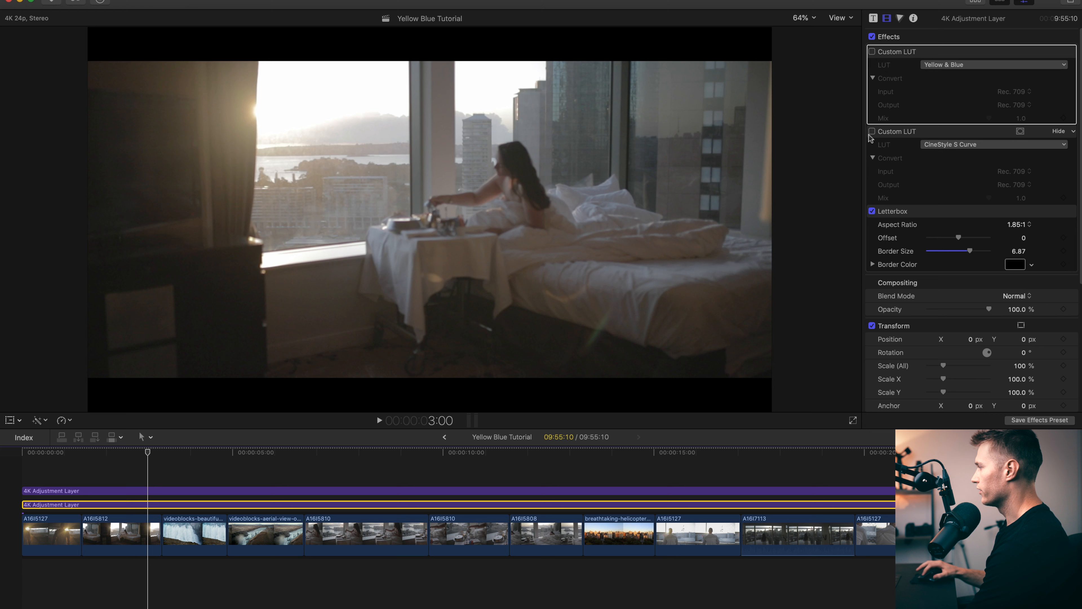
left_click(871, 131)
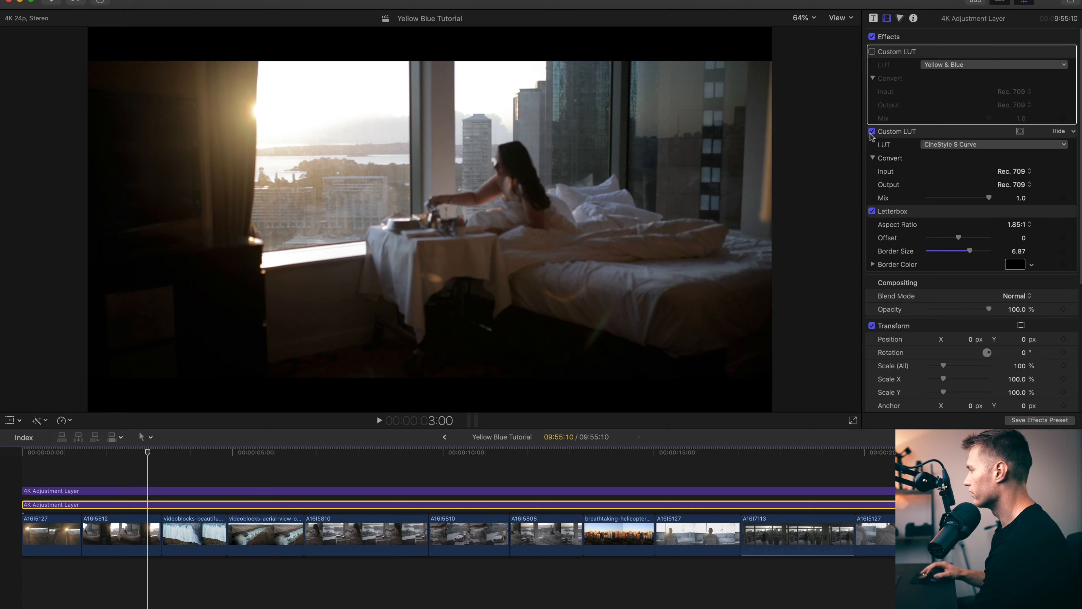
left_click(872, 132)
left_click(872, 52)
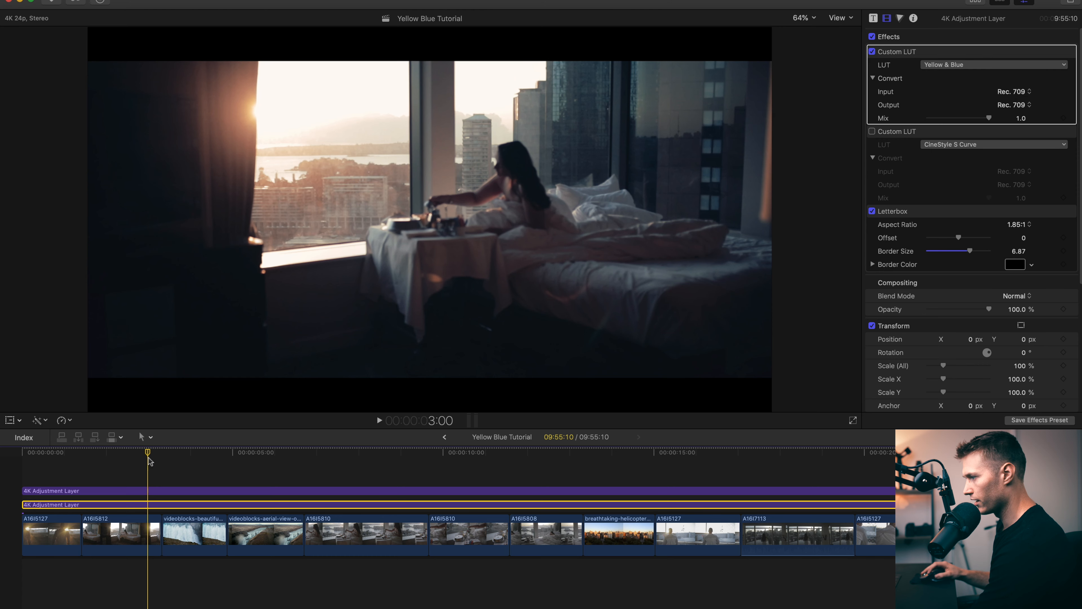
Examine the graded waterfall close-up at 3:16 and the aerial river clip, stopping at 5:04
key("Right")
key("Right")
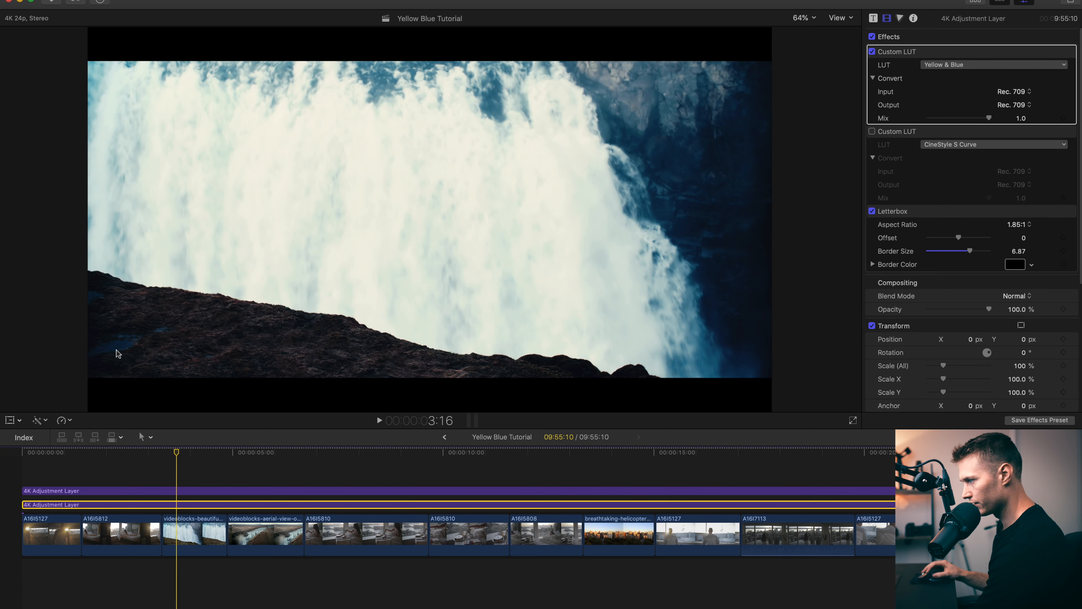
left_click(271, 451)
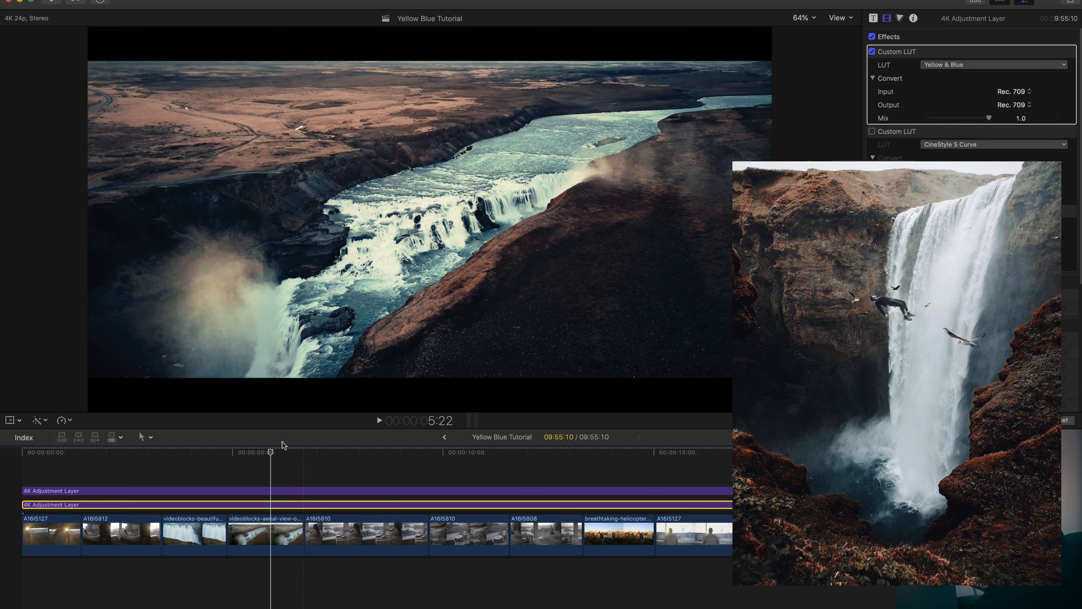
left_click_drag(272, 451, 239, 453)
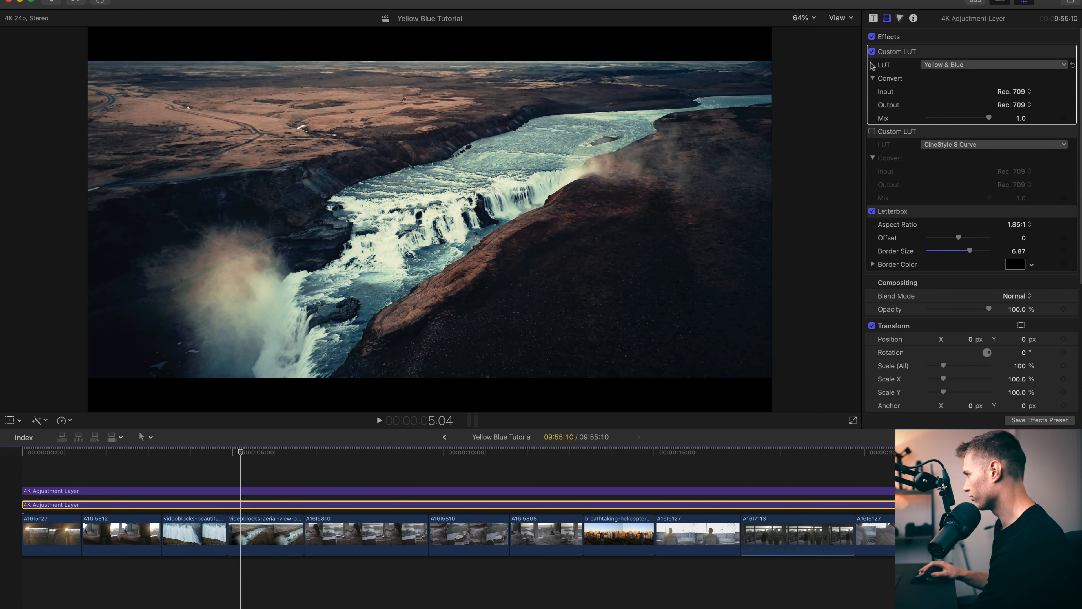
Compare the aerial river shot at 5:04 with the Yellow & Blue LUT off and on
left_click(872, 52)
left_click(871, 51)
left_click(872, 51)
left_click(872, 52)
left_click(872, 52)
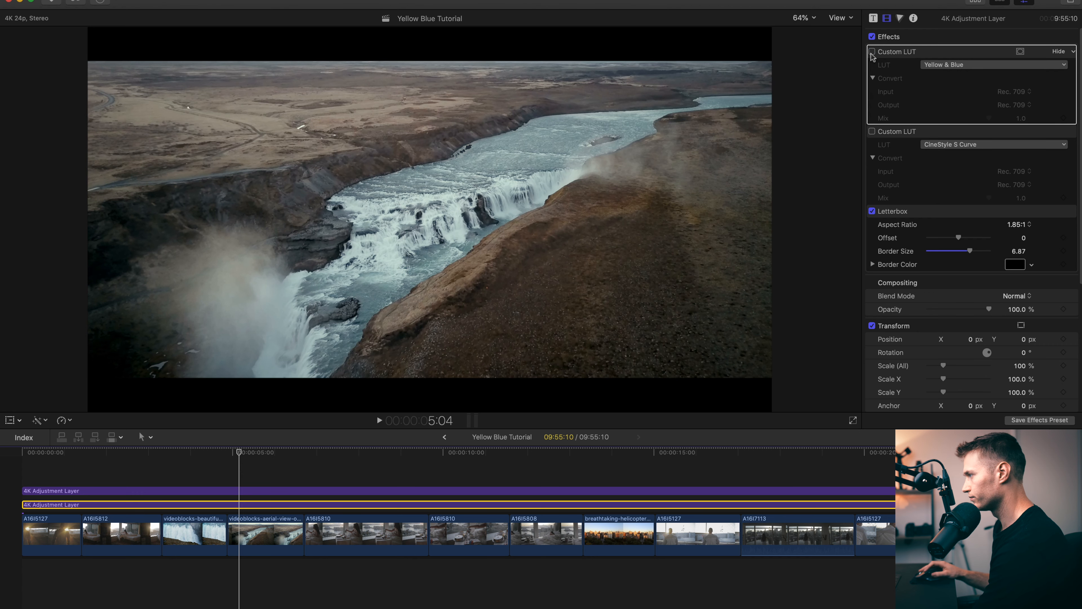
left_click(871, 52)
Compare the harbour-view bedroom shot at 12:12 with the Yellow & Blue LUT off and on
left_click_drag(389, 451, 547, 452)
left_click(872, 51)
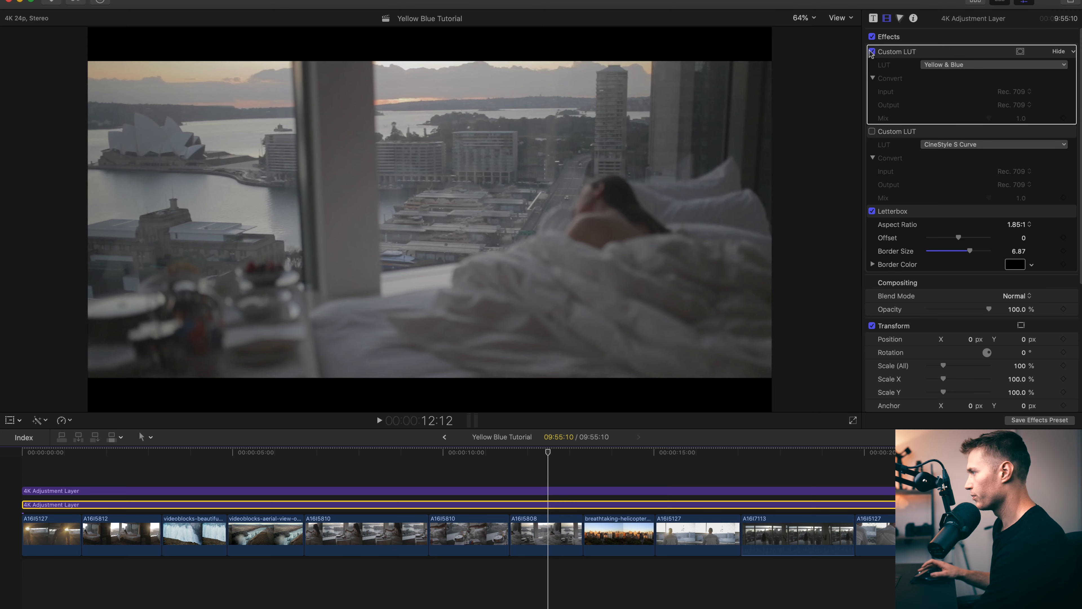
left_click(872, 52)
left_click(871, 51)
left_click(872, 51)
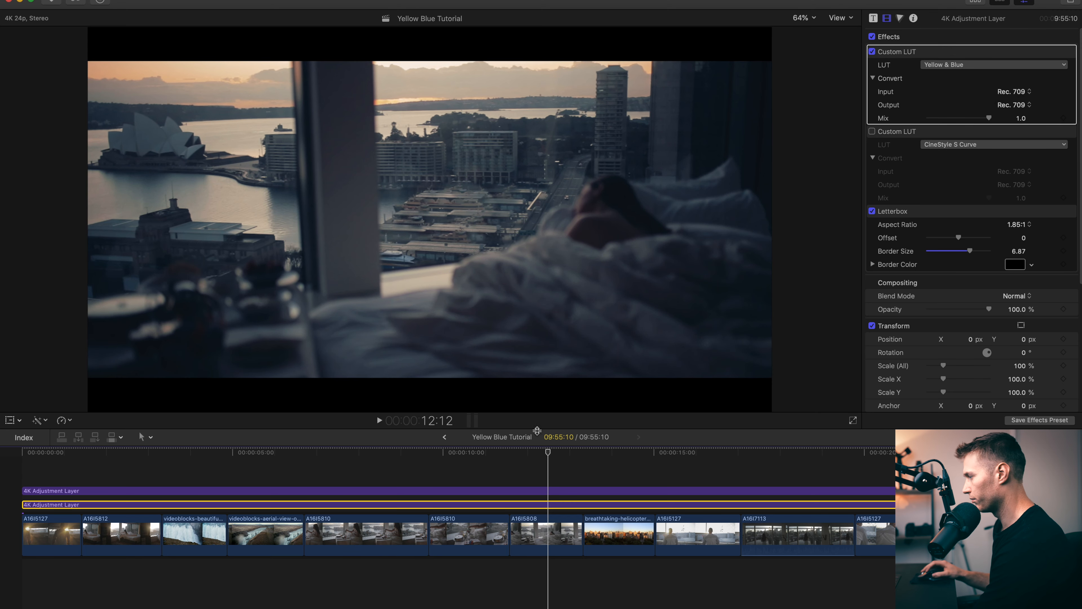
Compare the city skyline shot at 13:08 with the Yellow & Blue LUT off and on
left_click_drag(546, 451, 605, 452)
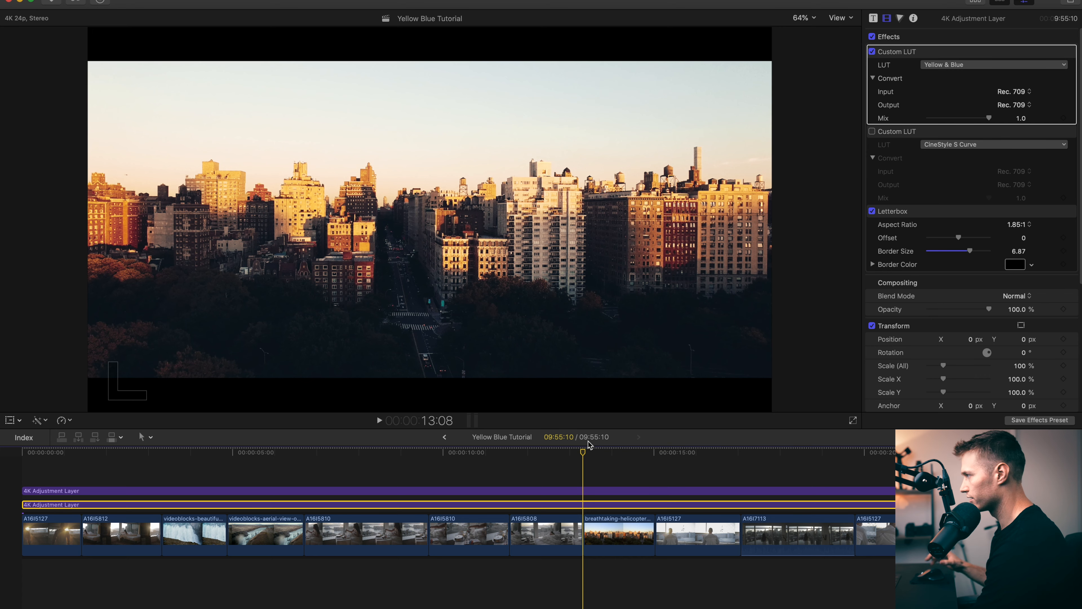
left_click(872, 52)
left_click(872, 52)
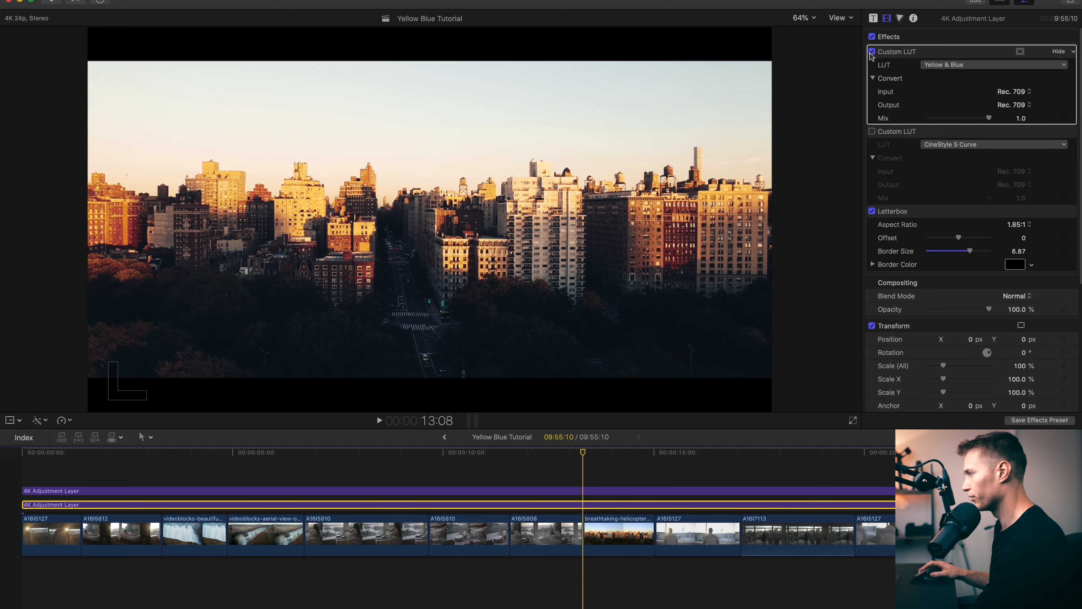
Review the grade on the chain-link fence clips and the bracelet wrist shots, stopping at 23:15
left_click_drag(583, 451, 669, 456)
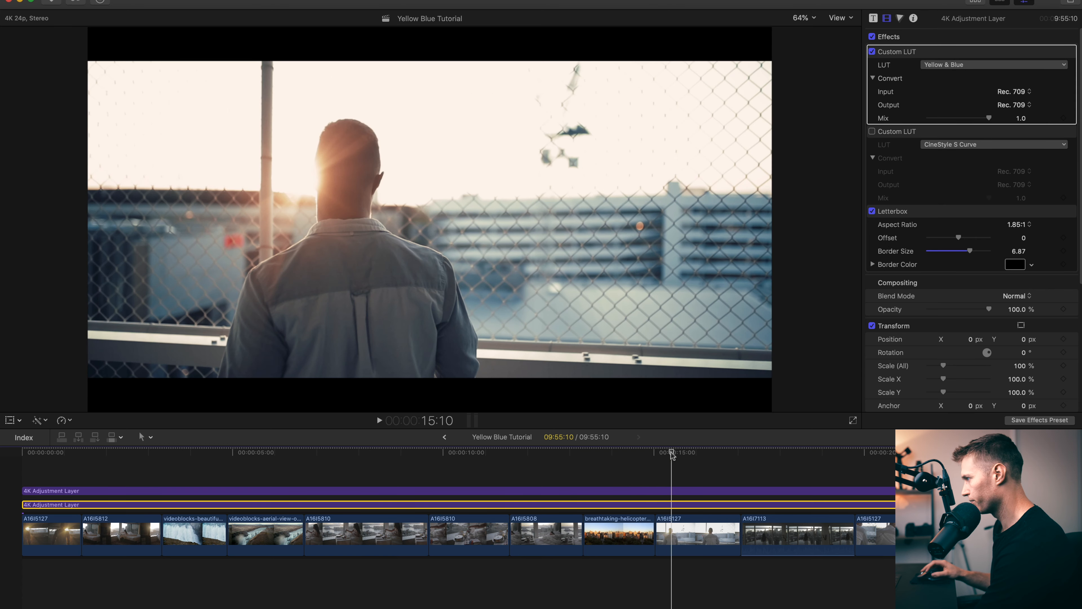
left_click(869, 538)
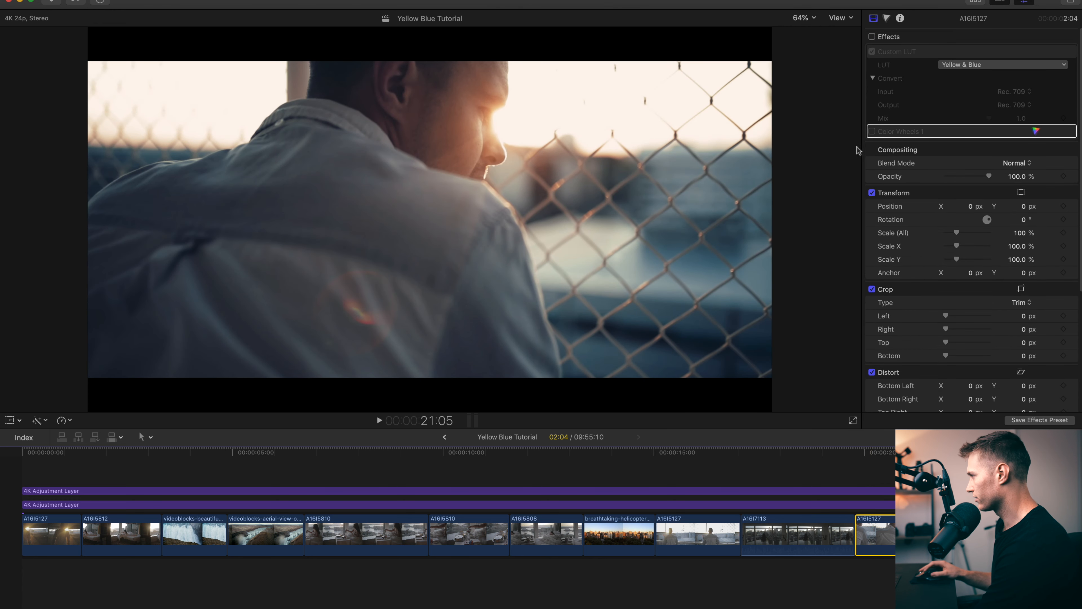
key("space")
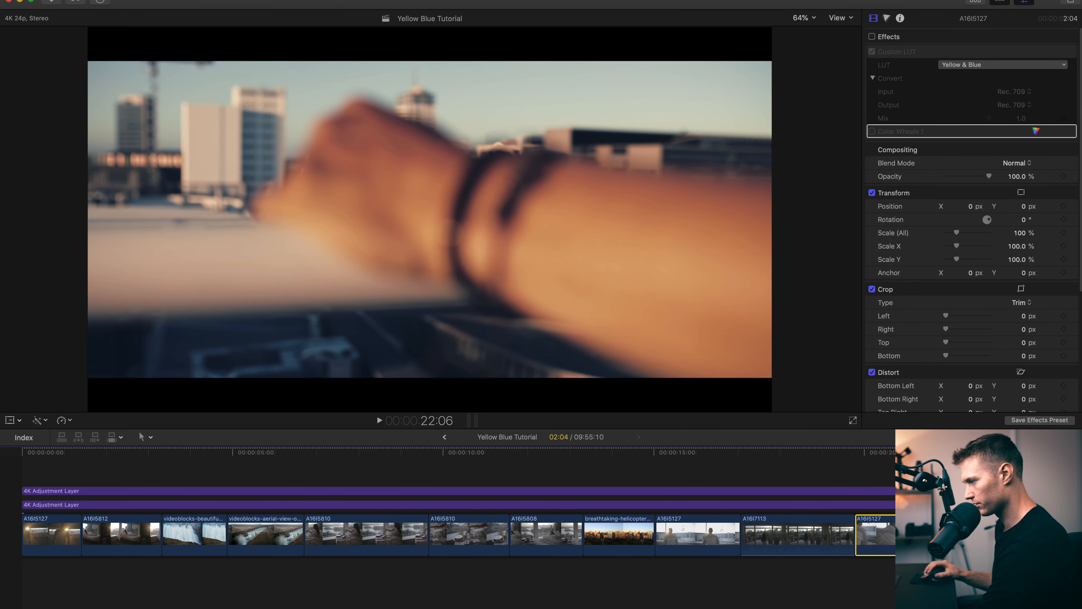
scroll(412, 456, "right", 10)
scroll(413, 456, "left", 3)
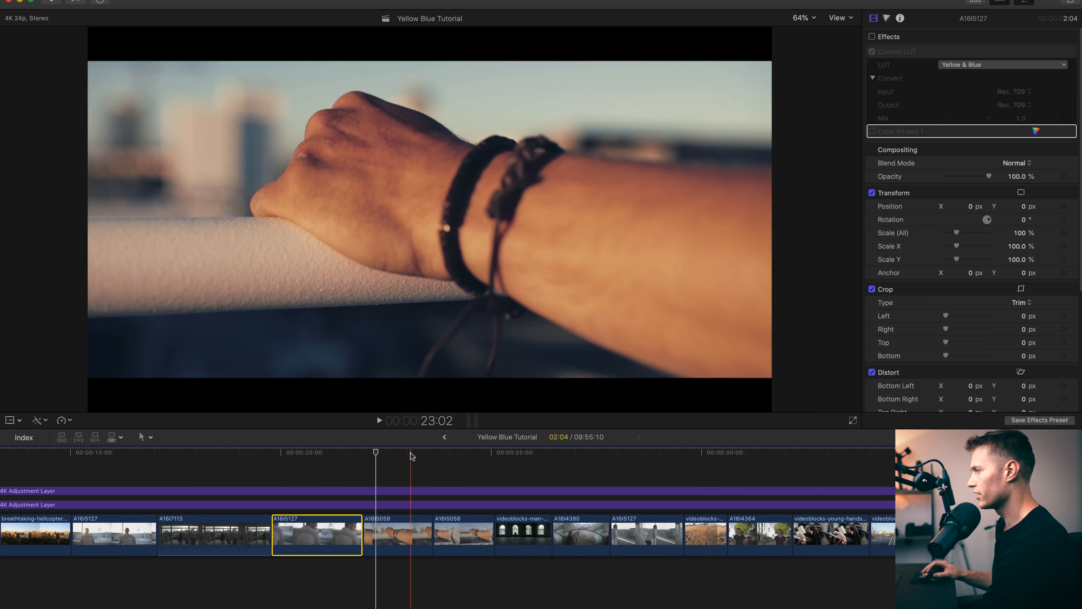
left_click_drag(411, 455, 425, 455)
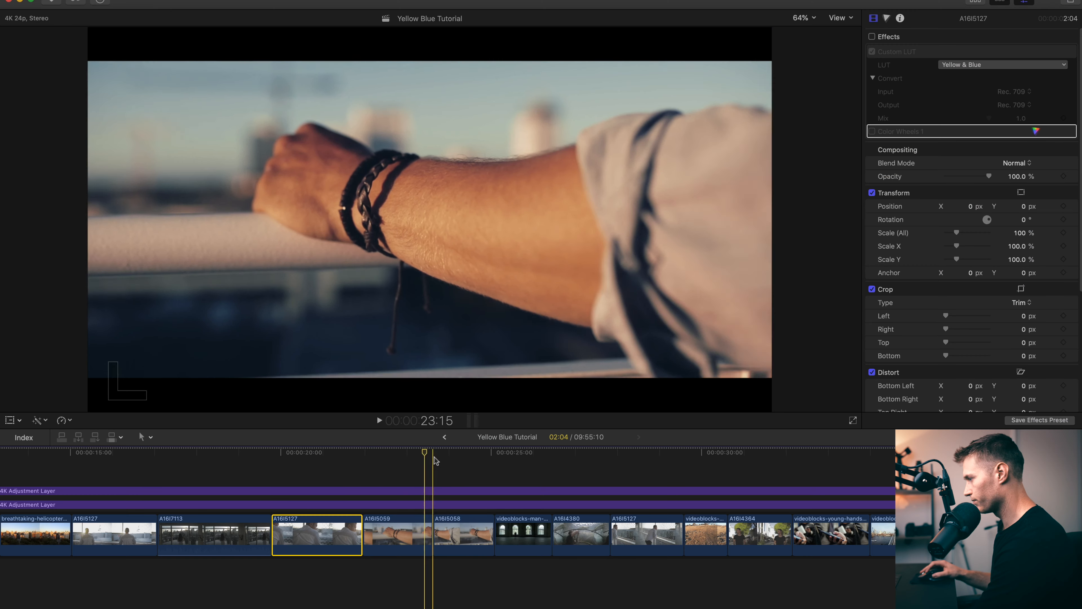
Compare the bracelet wrist shot at 24:03 with the clip's own Color Board correction on and off
left_click(454, 504)
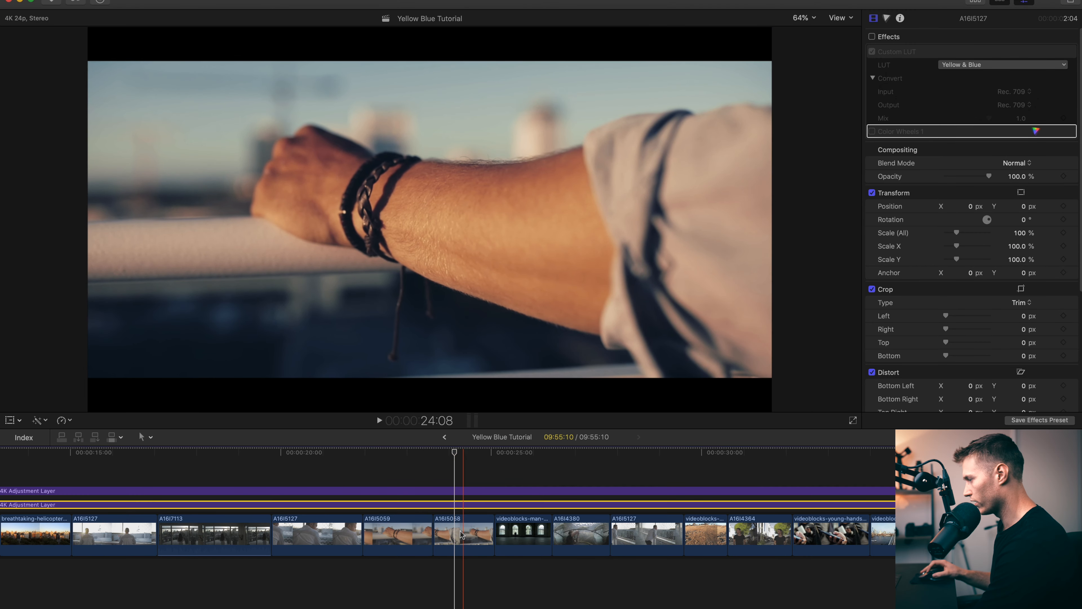
left_click(460, 535)
left_click(871, 52)
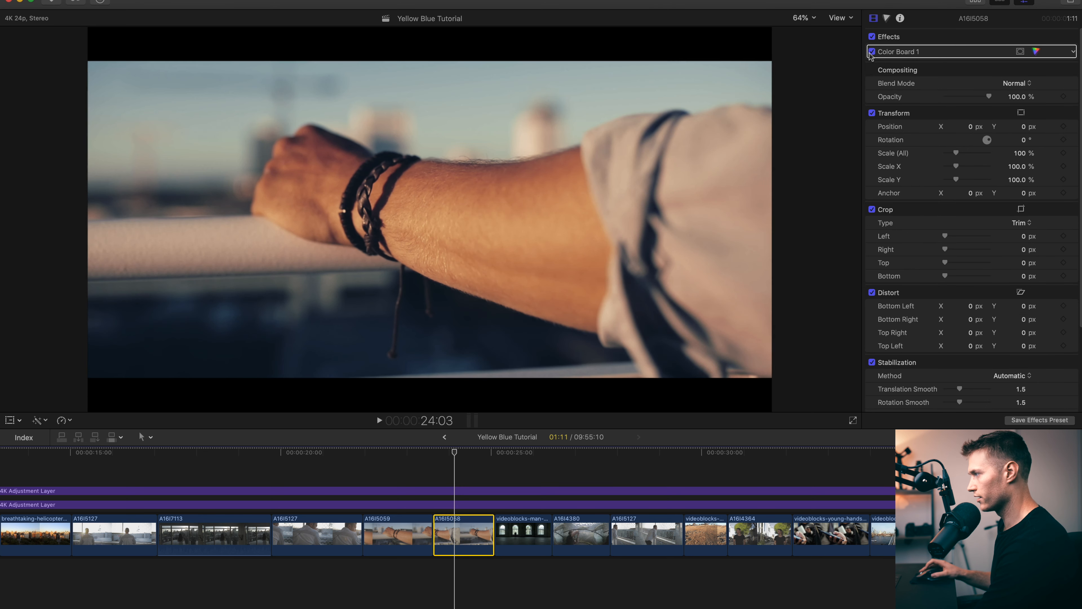
left_click(872, 52)
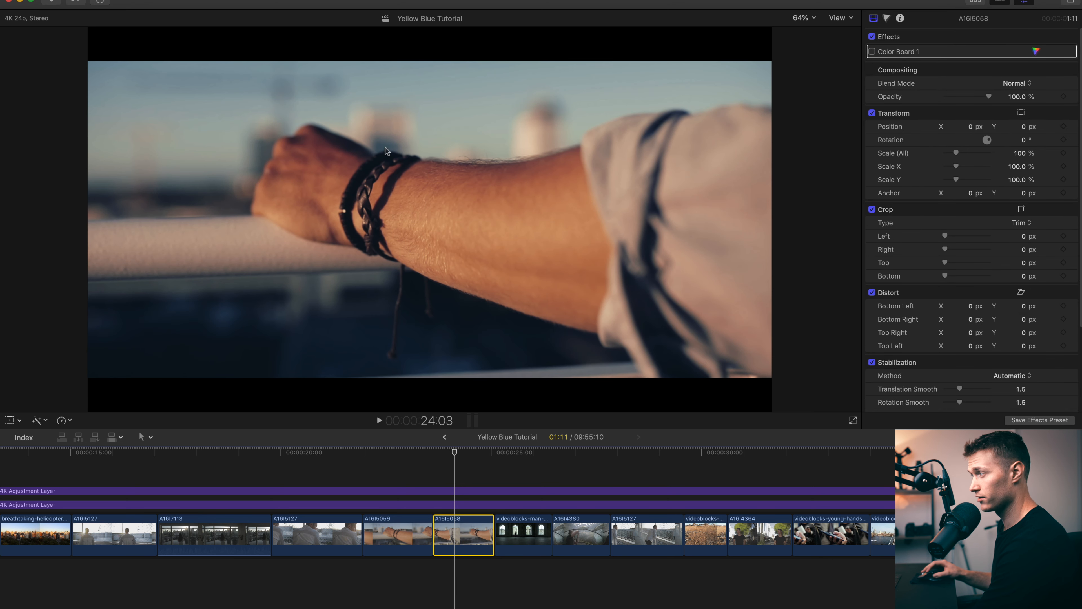
Move past the arched-window shot and compare the aquarium shot at 26:22 with the Yellow & Blue LUT off and on
left_click_drag(453, 459, 540, 452)
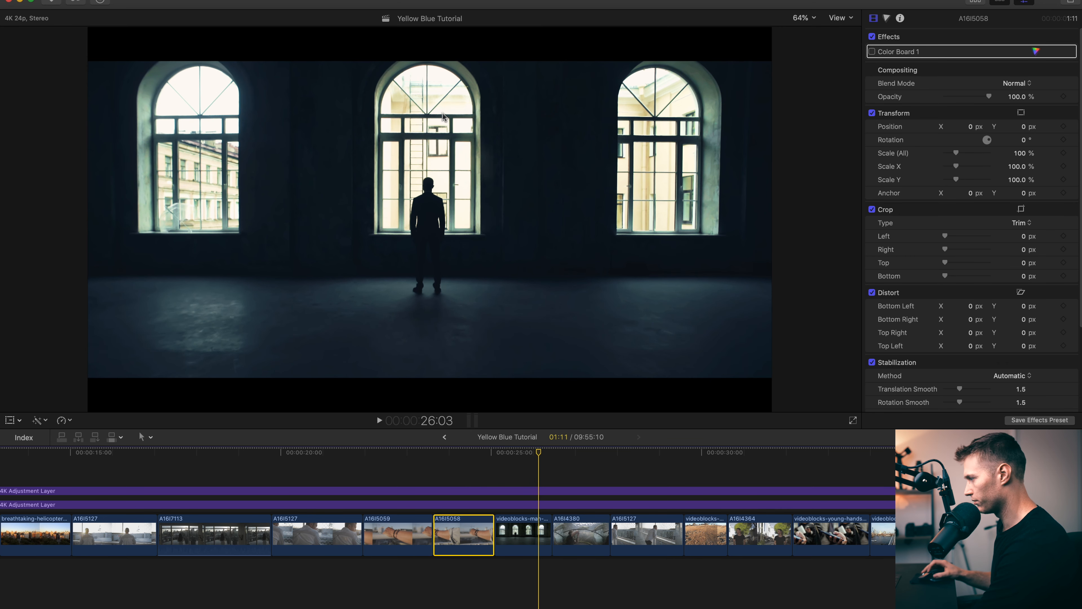
left_click(573, 504)
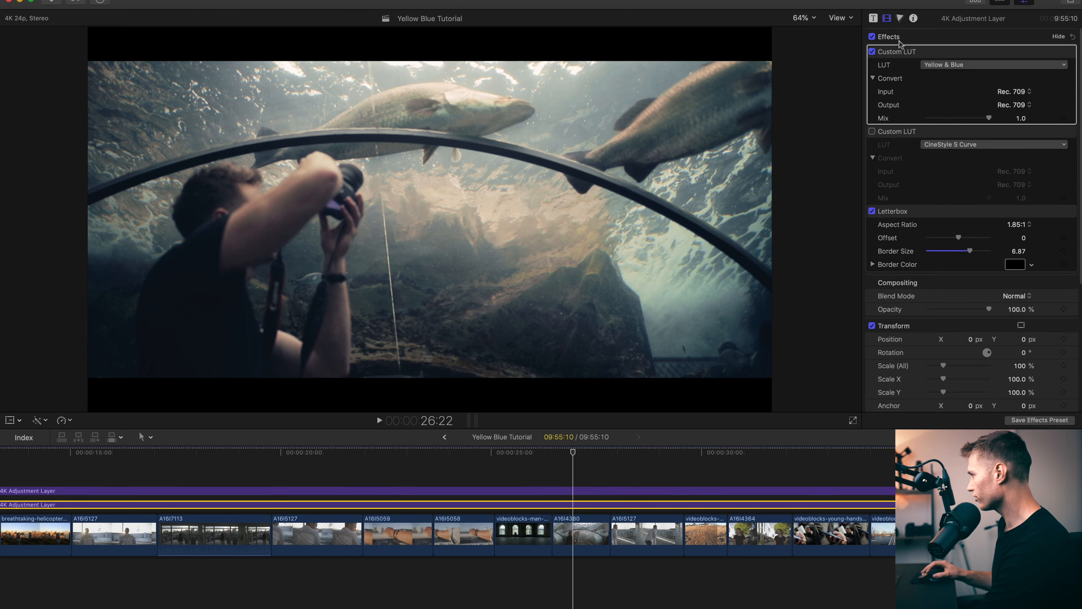
left_click(872, 51)
left_click(872, 51)
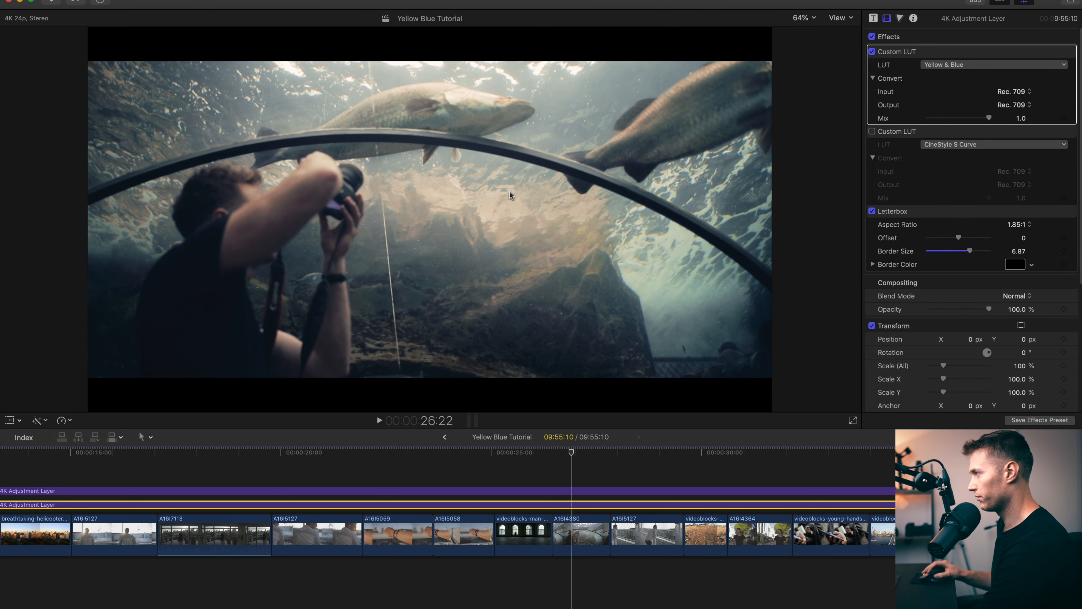
Compare the aquarium shot under the CineStyle S Curve LUT and with no LUT, ending on the Yellow & Blue LUT
left_click(872, 52)
left_click(871, 131)
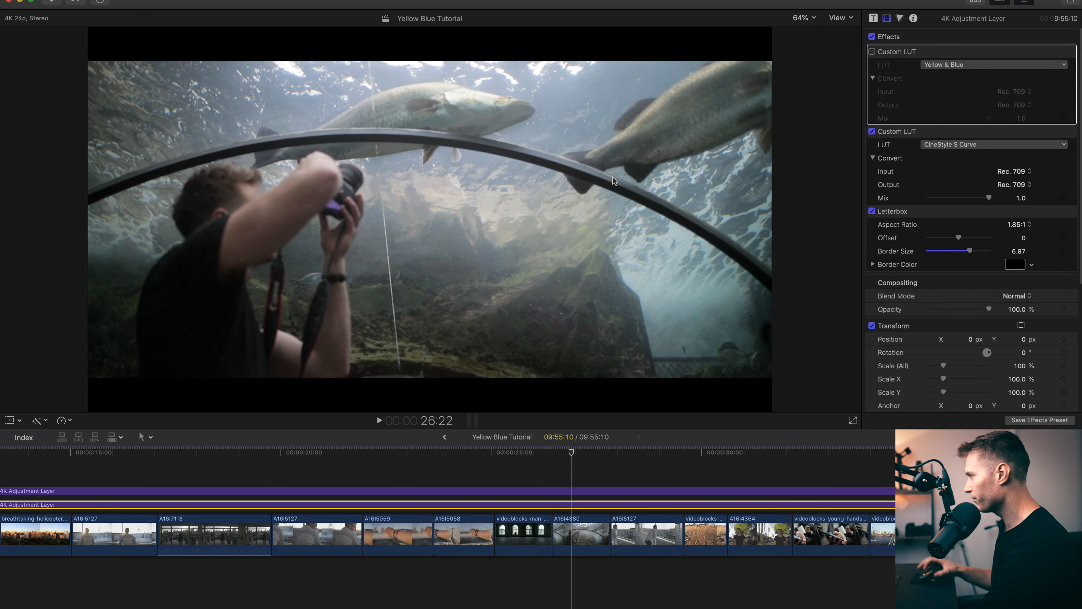
left_click(872, 131)
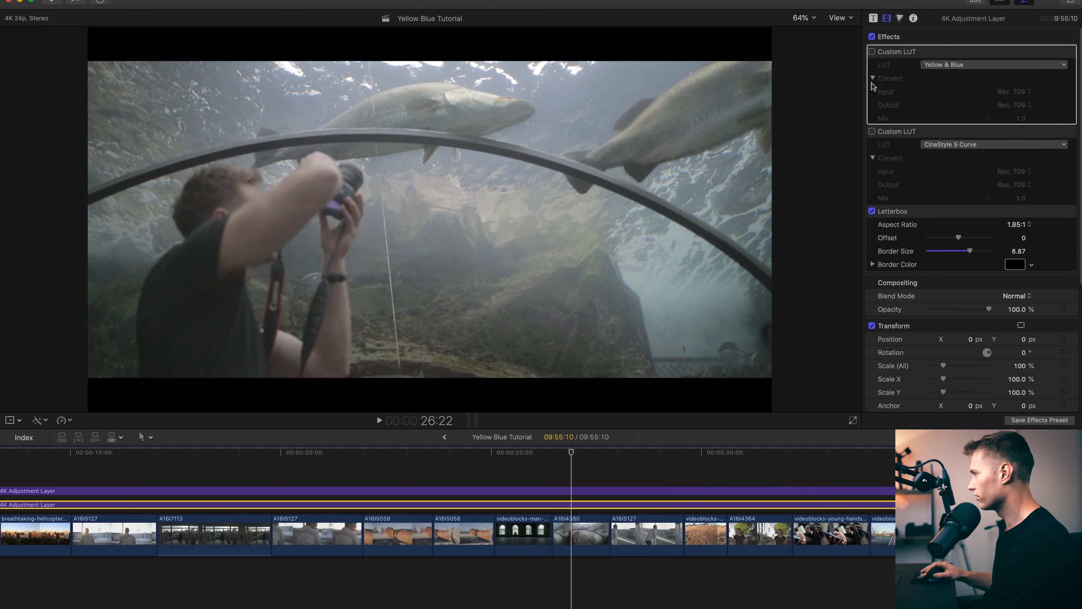
left_click(872, 52)
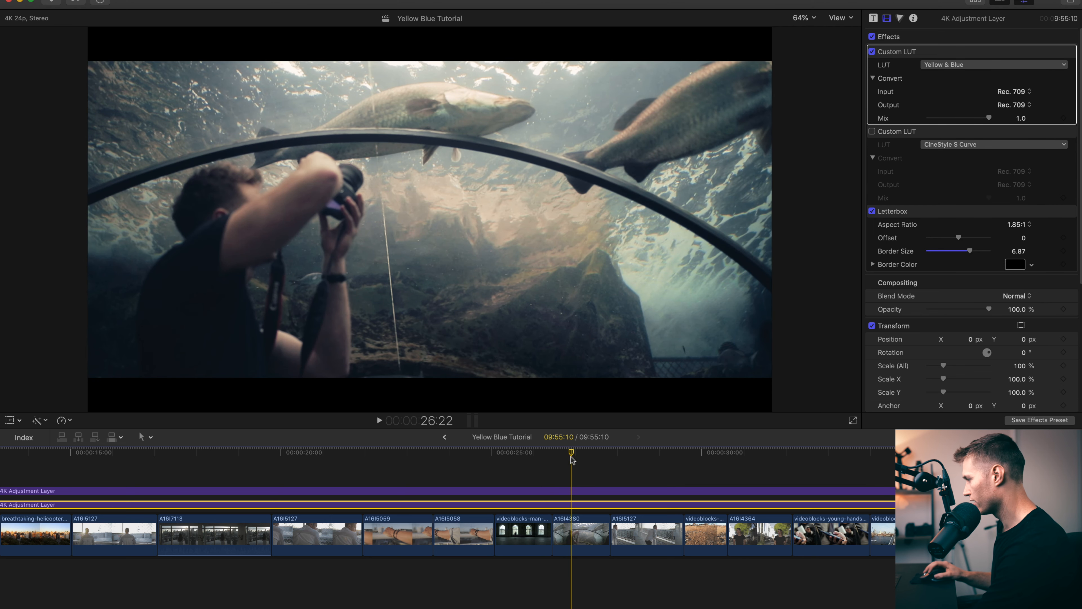
Compare the aquarium clip with its own Color Board correction off and on
left_click(583, 535)
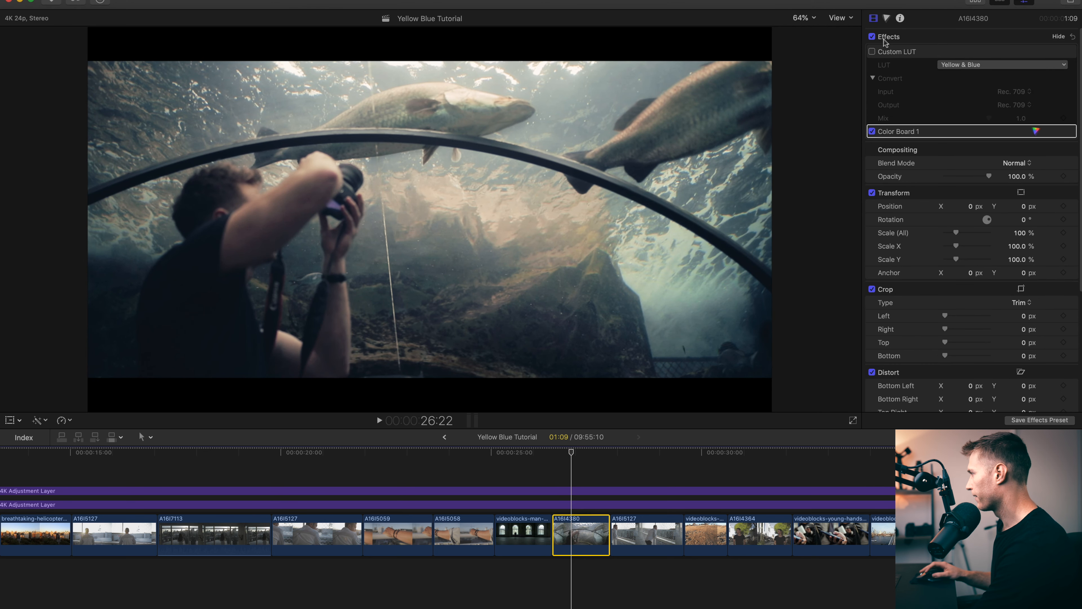
left_click(872, 130)
left_click(871, 131)
Compare the chain-link fence clip at 29:06 with its Color Wheels correction off and on
left_click_drag(572, 455, 670, 448)
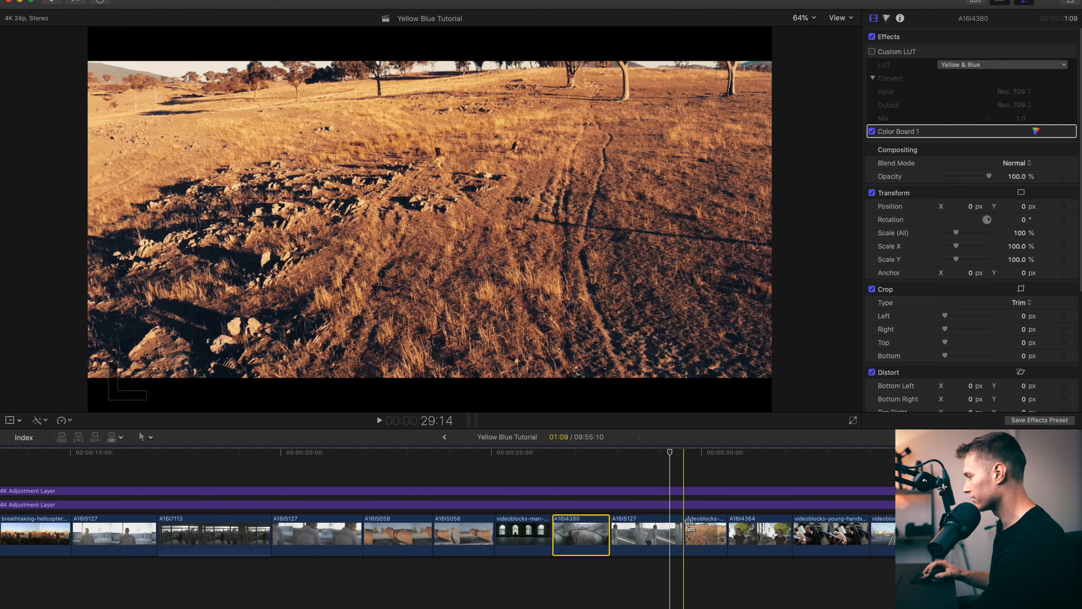
left_click(642, 533)
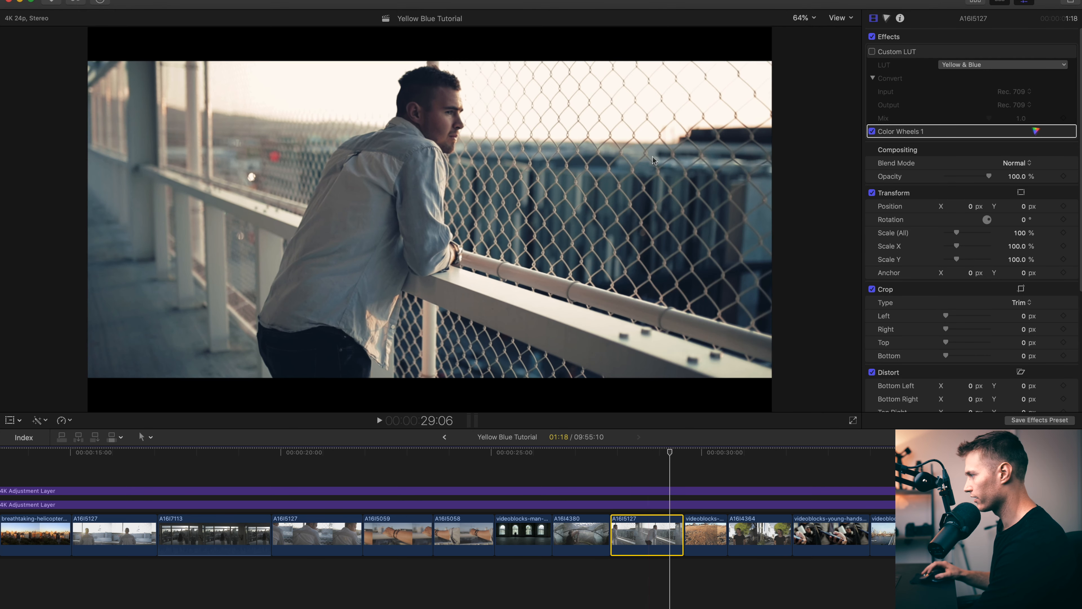
left_click(872, 132)
left_click(872, 133)
left_click(872, 132)
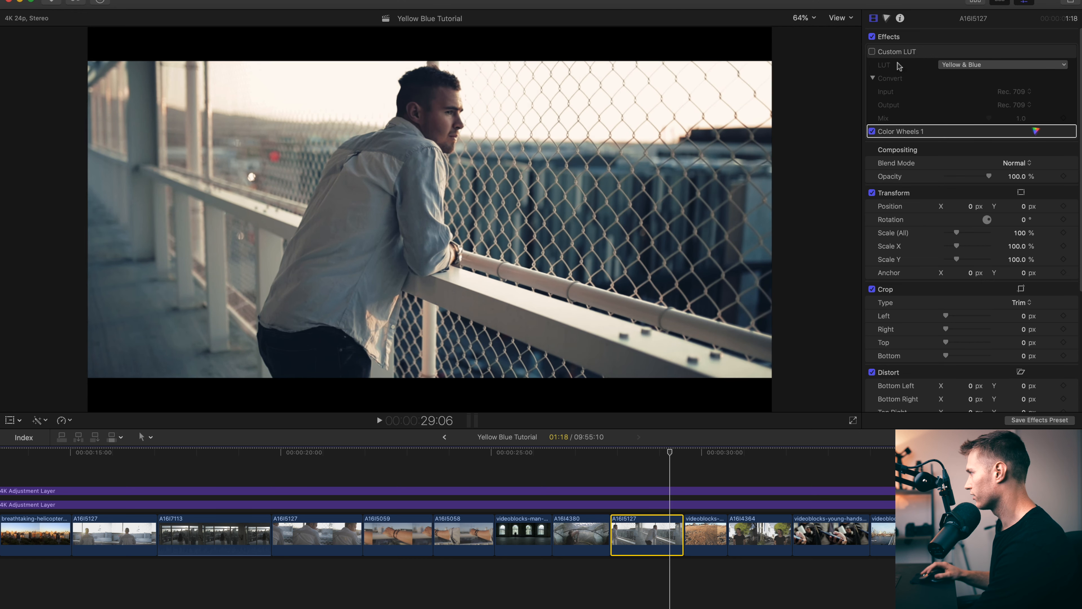
Compare the fence shot at 29:06 with the adjustment layer's Yellow & Blue LUT off and on
key("super+Up")
left_click(872, 52)
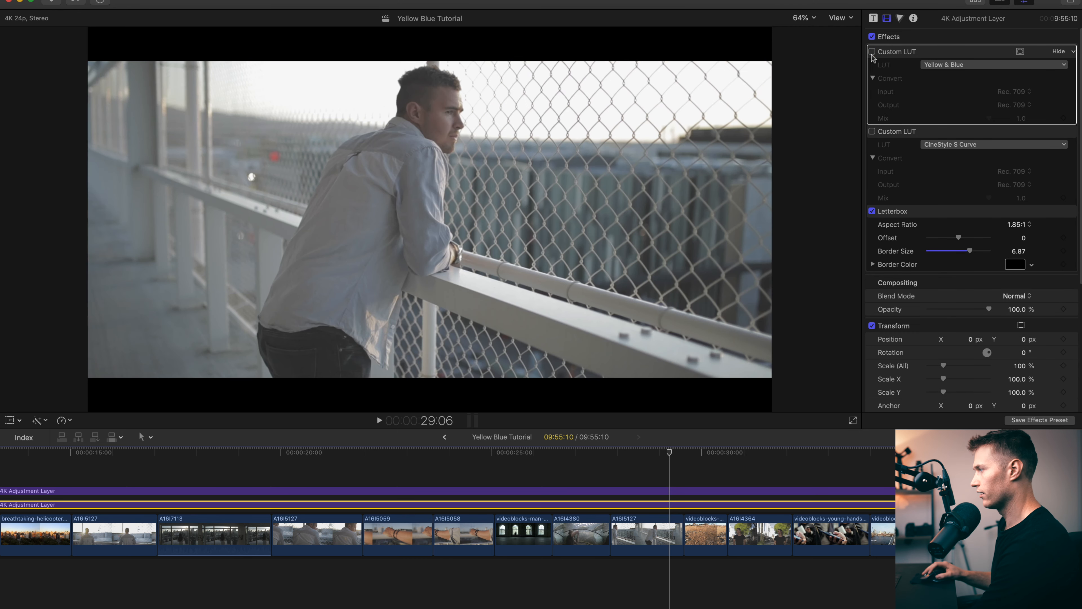
left_click(871, 51)
left_click(872, 51)
left_click(871, 52)
left_click(871, 52)
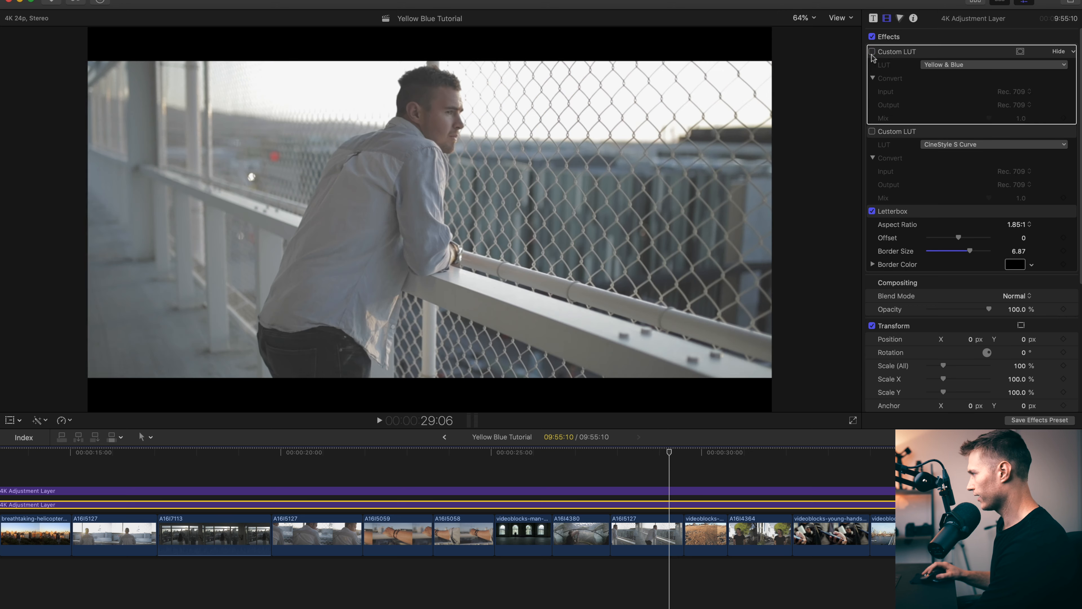
Preview the fence shot with only the CineStyle S Curve LUT, ending on the Yellow & Blue LUT
left_click(872, 131)
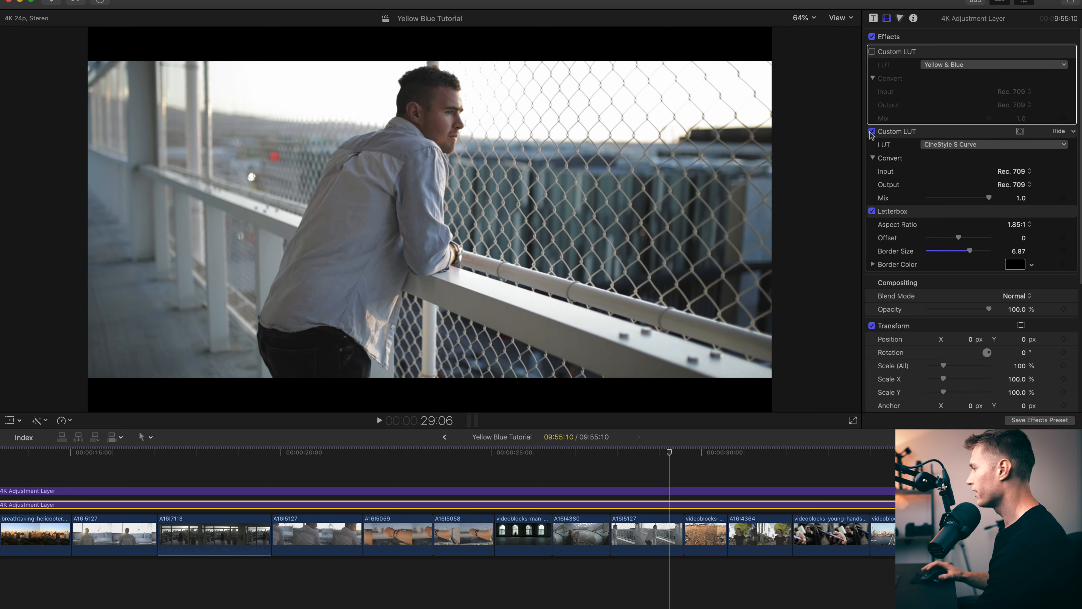
left_click(872, 132)
left_click(872, 52)
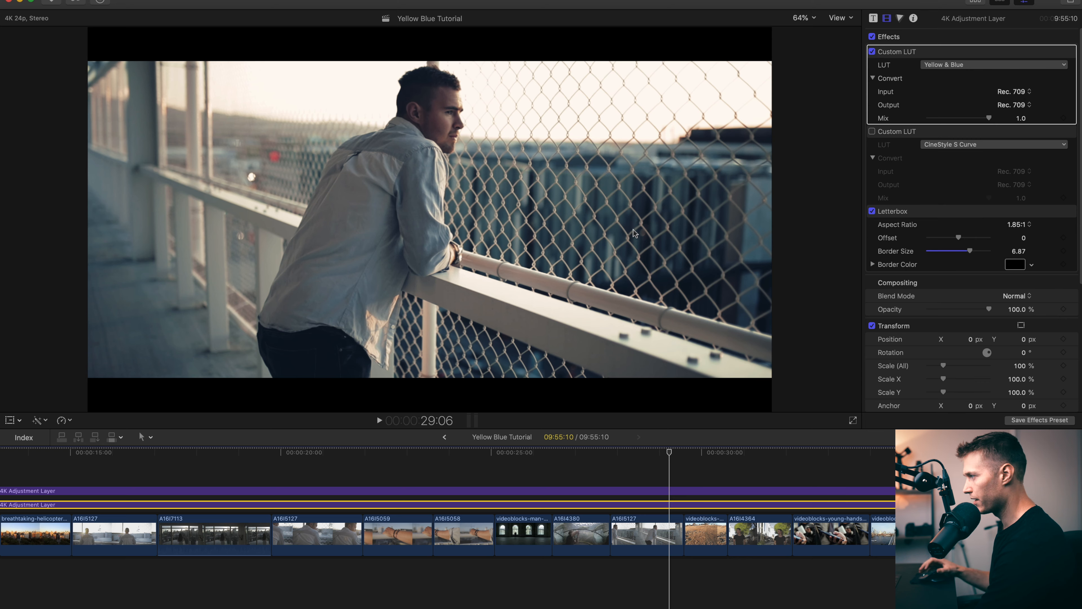
Compare the suspension bridge and skyline shot at 35:20 with the Yellow & Blue LUT off and on
left_click_drag(692, 453, 862, 452)
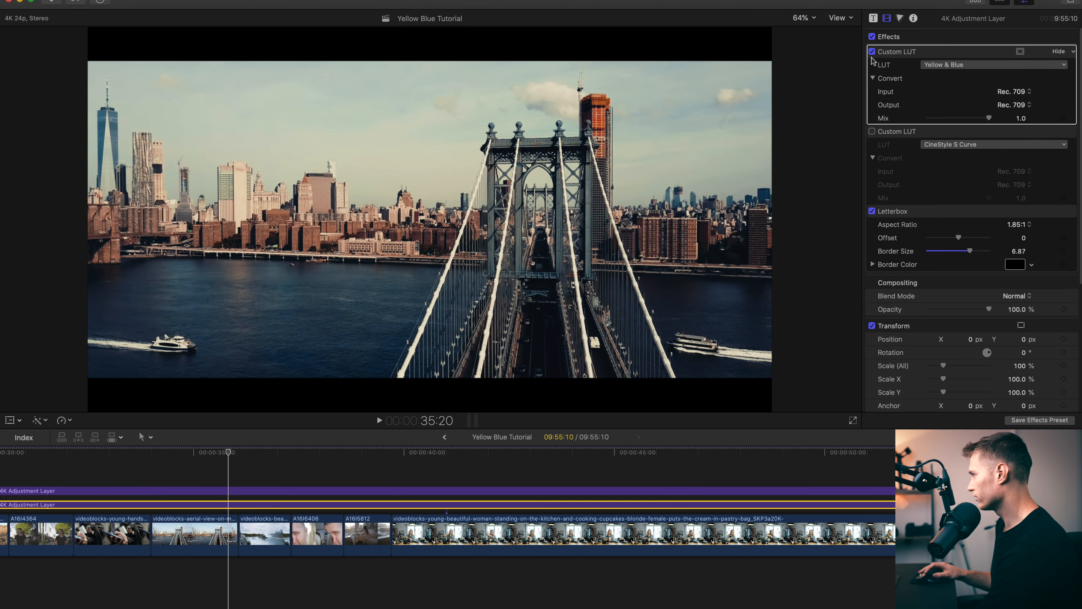
left_click(872, 52)
left_click(872, 52)
left_click(872, 52)
left_click(872, 52)
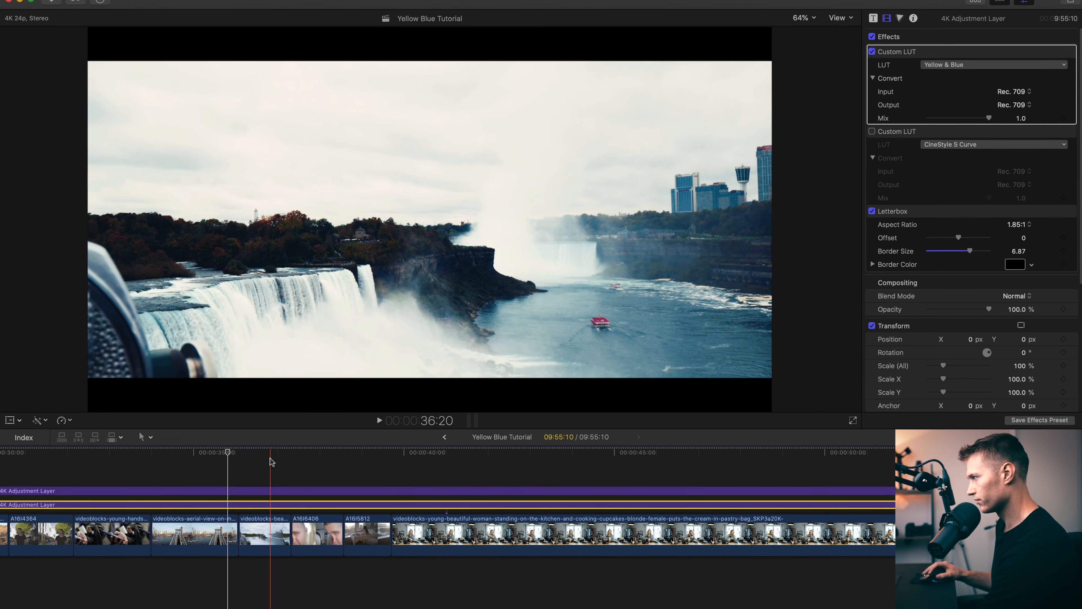
Compare the photographer close-up with the Yellow & Blue LUT off and on, and check that clip's own effects
left_click(333, 490)
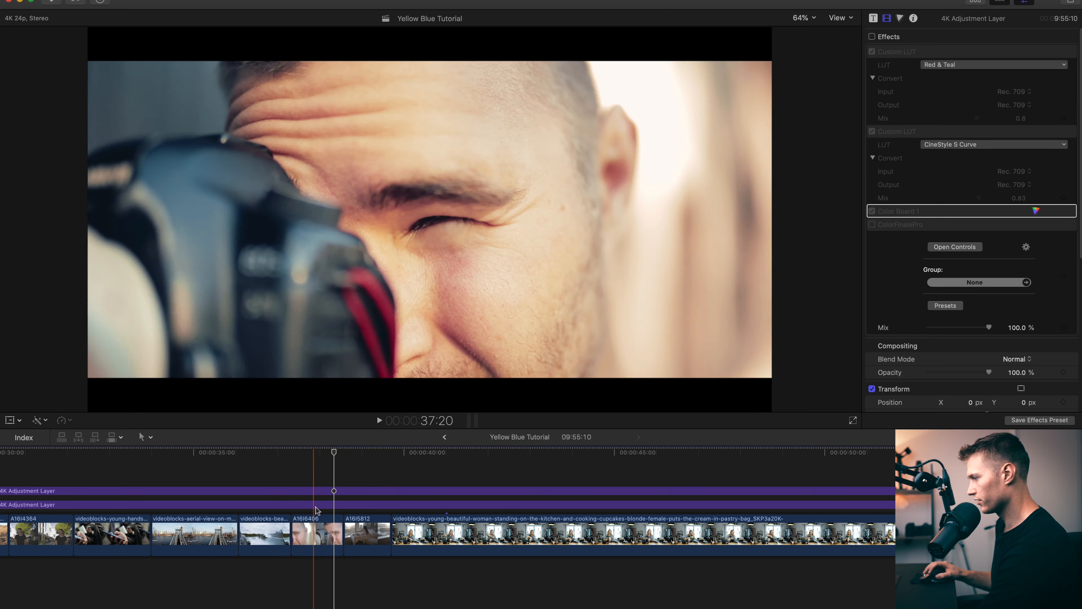
left_click(316, 506)
left_click(872, 52)
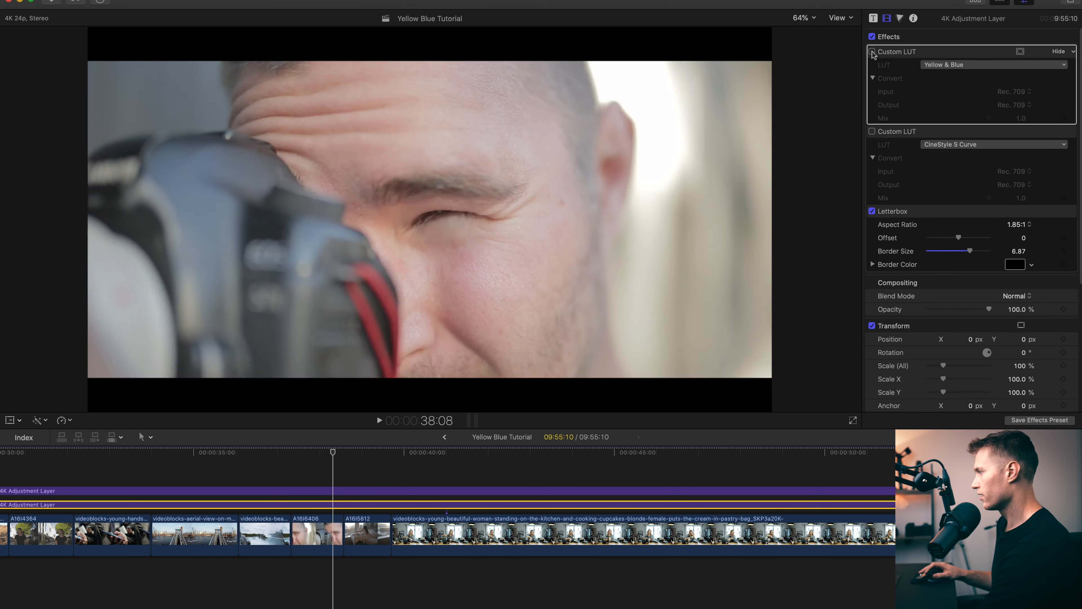
left_click(872, 52)
left_click(318, 530)
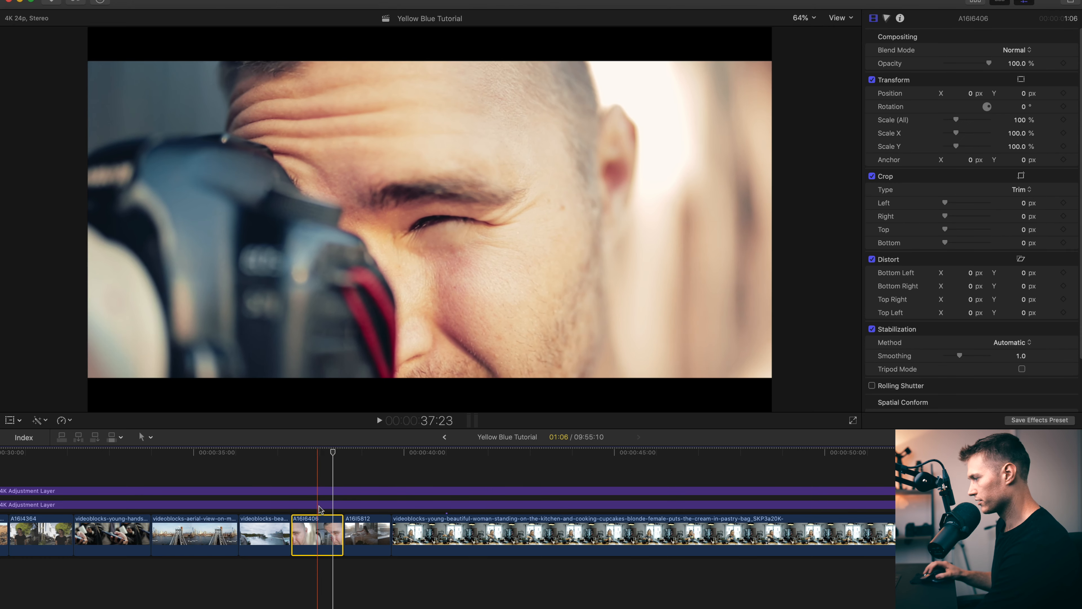
Compare the breakfast-in-bed shot at 39:09 with the Yellow & Blue LUT off and on
left_click(377, 505)
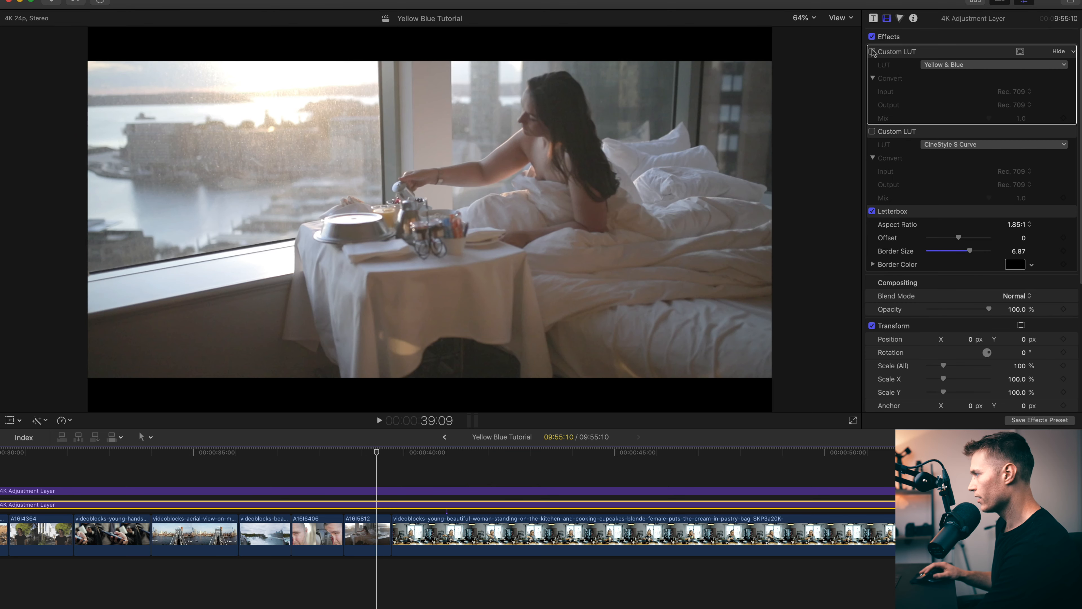
left_click(872, 52)
left_click(872, 52)
left_click(872, 52)
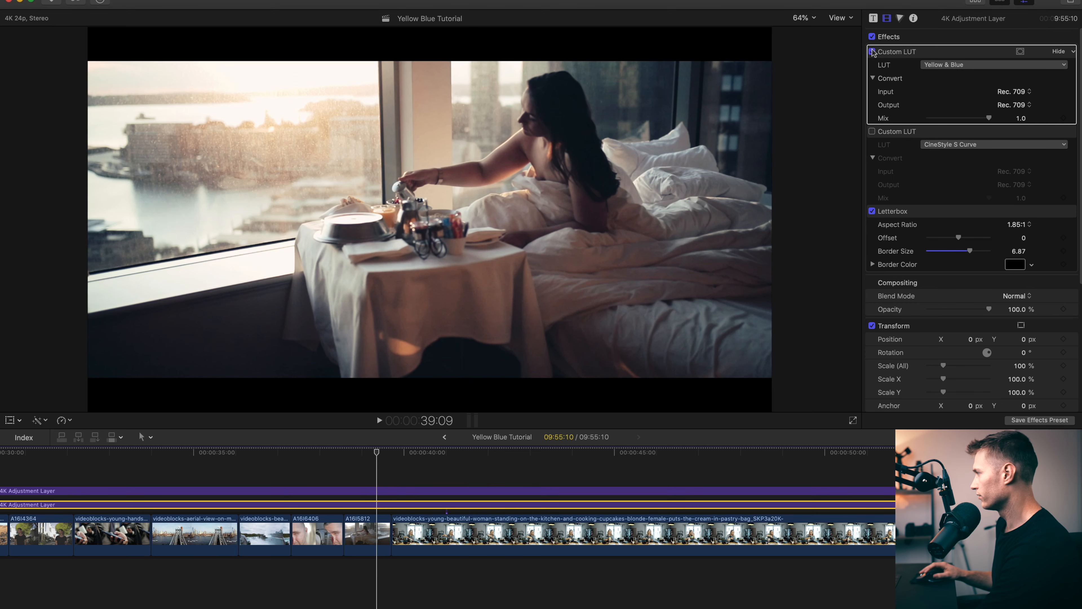
Preview the breakfast-in-bed shot with only the CineStyle S Curve LUT, ending on the Yellow & Blue LUT
left_click(872, 51)
left_click(872, 132)
left_click(872, 132)
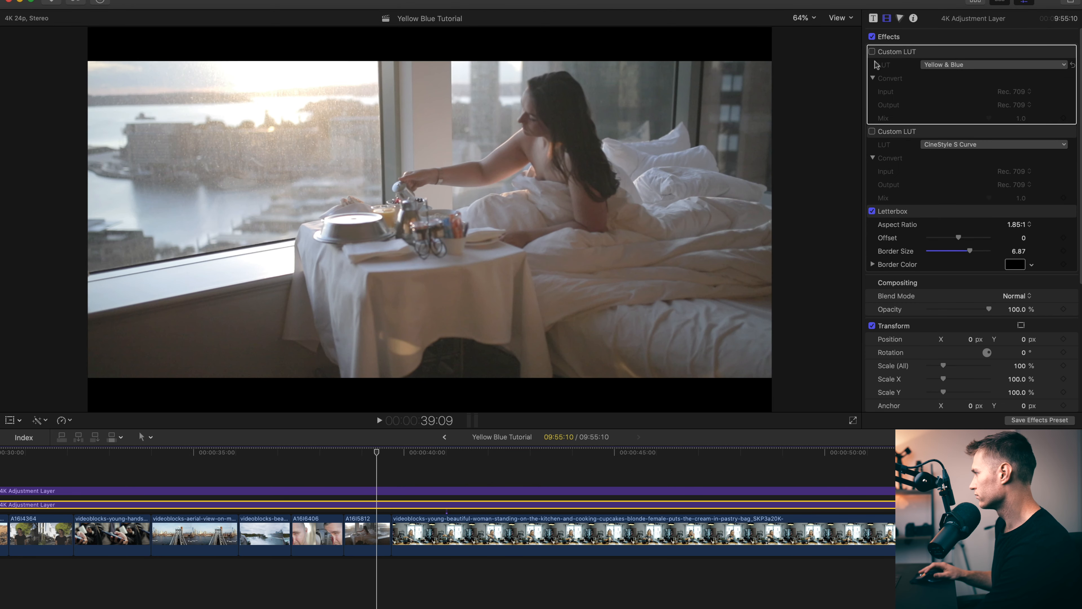
left_click(872, 52)
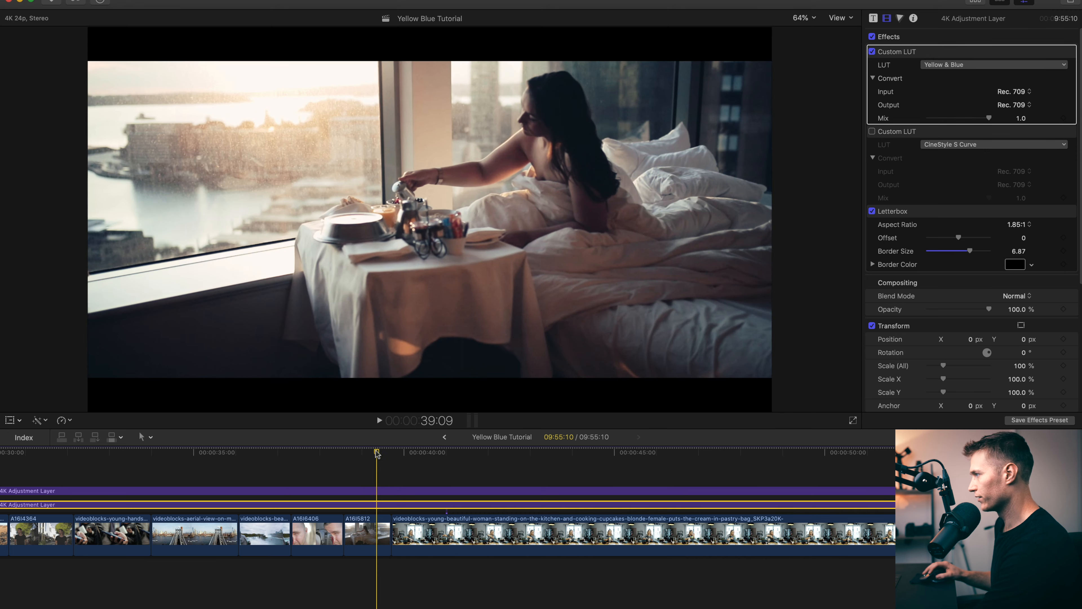
Compare the kitchen baking shot at 42:01 with the Yellow & Blue LUT off and on
left_click_drag(377, 453, 477, 459)
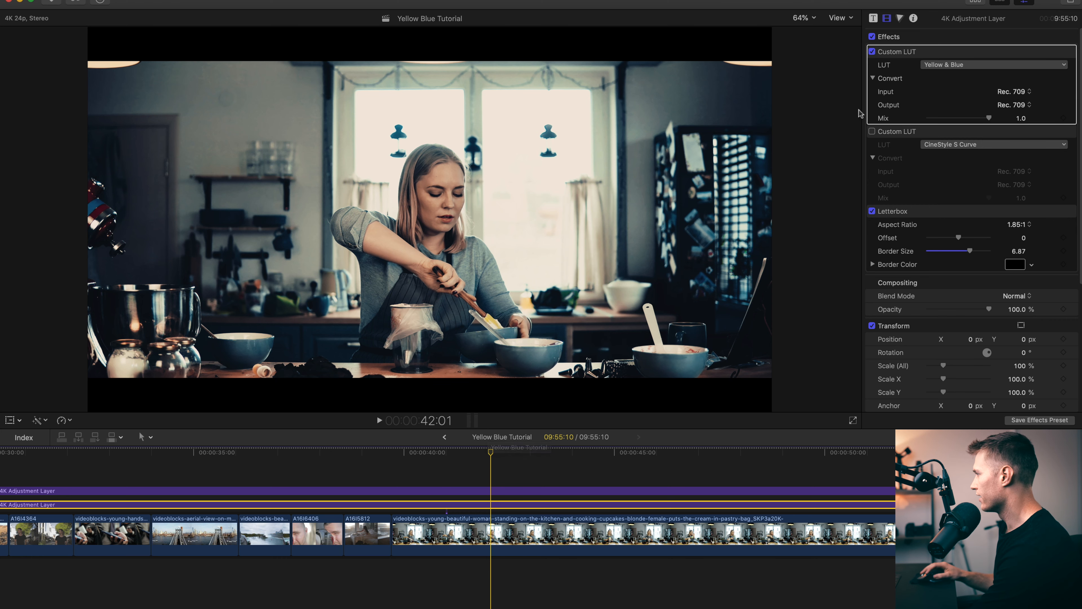
left_click(871, 51)
left_click(872, 51)
left_click(872, 51)
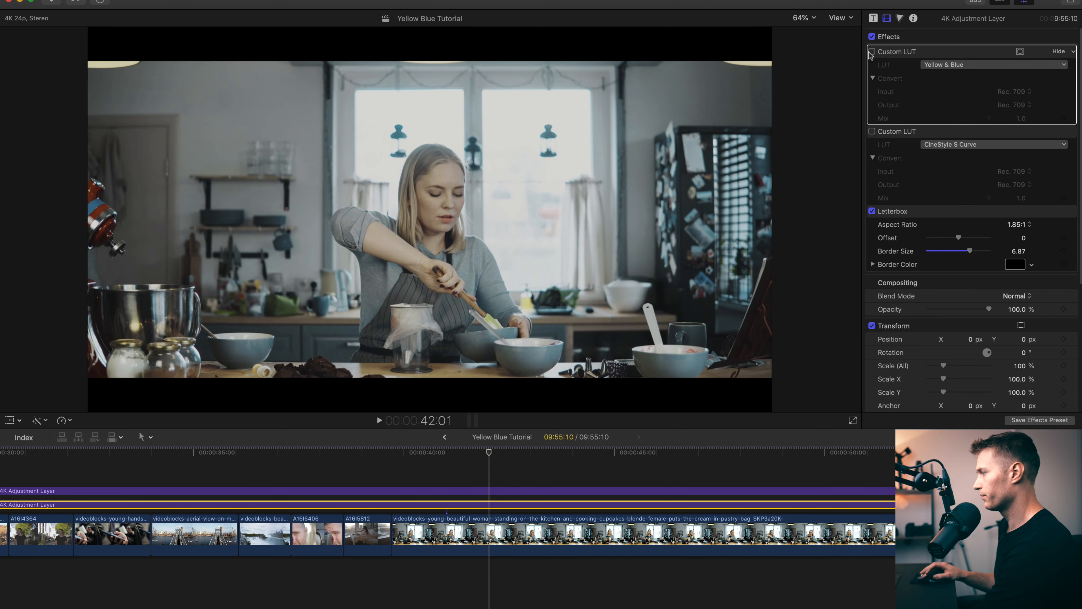
left_click(871, 52)
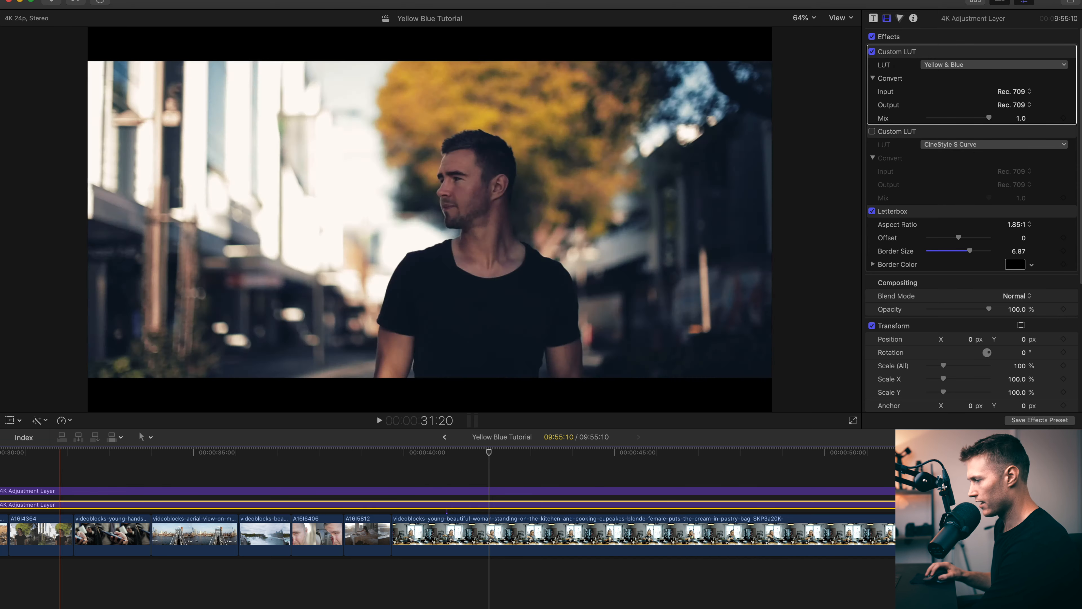
Review the grade on the street portrait at 31:20 and the Verona night timelapse up to 1:17:01
left_click(60, 576)
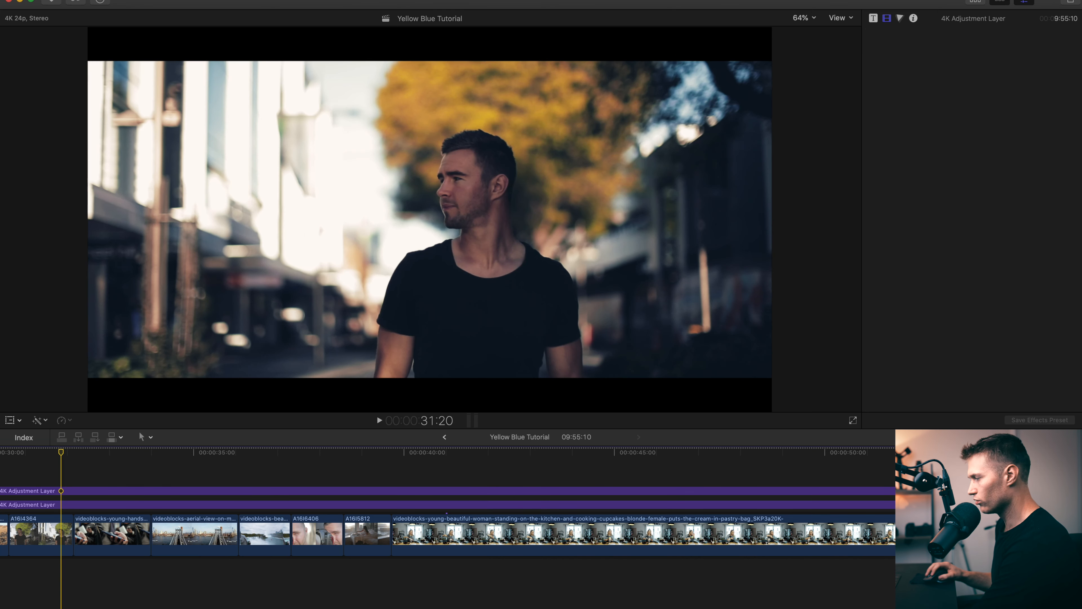
left_click(426, 490)
scroll(447, 528, "right", 10)
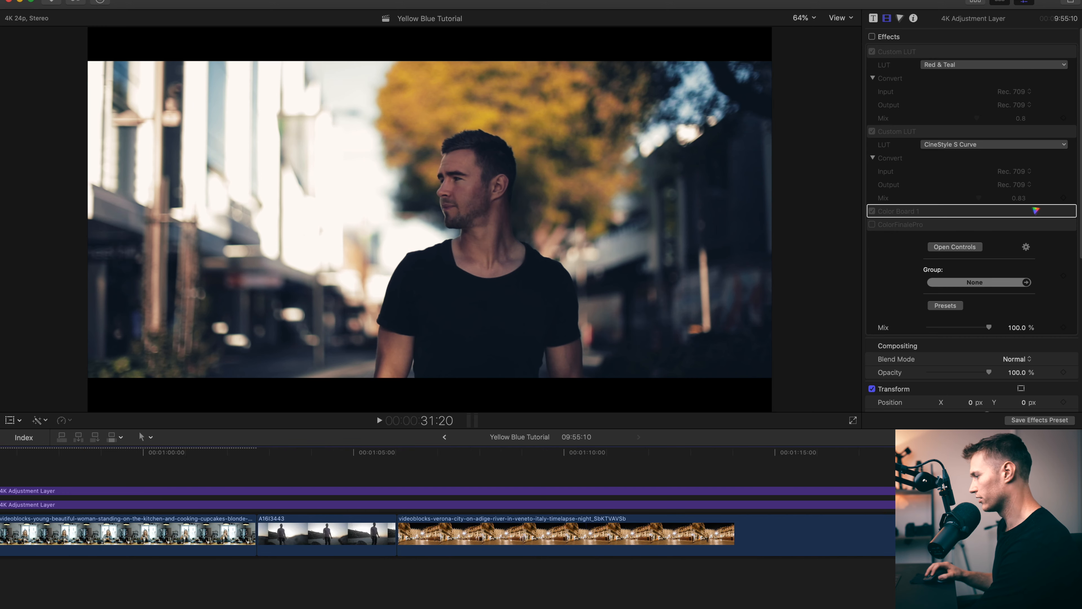
scroll(448, 529, "right", 2)
left_click_drag(183, 453, 819, 462)
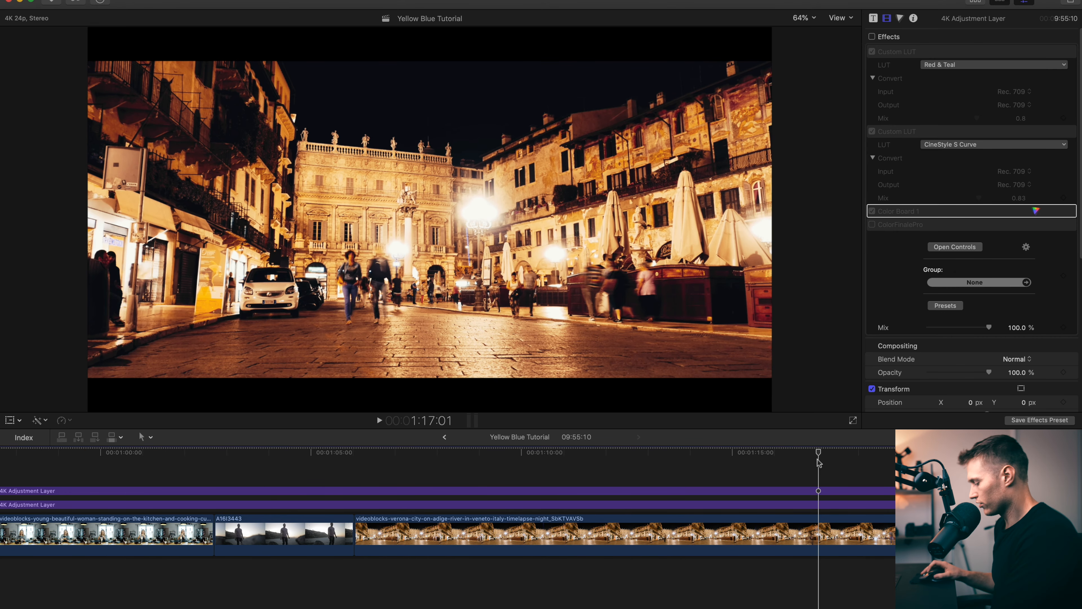
Fit the whole timeline in view and compare the boy-under-blanket shot at 1:37:13 with its Color Board correction off and on
key("shift+z")
left_click_drag(134, 454, 157, 453)
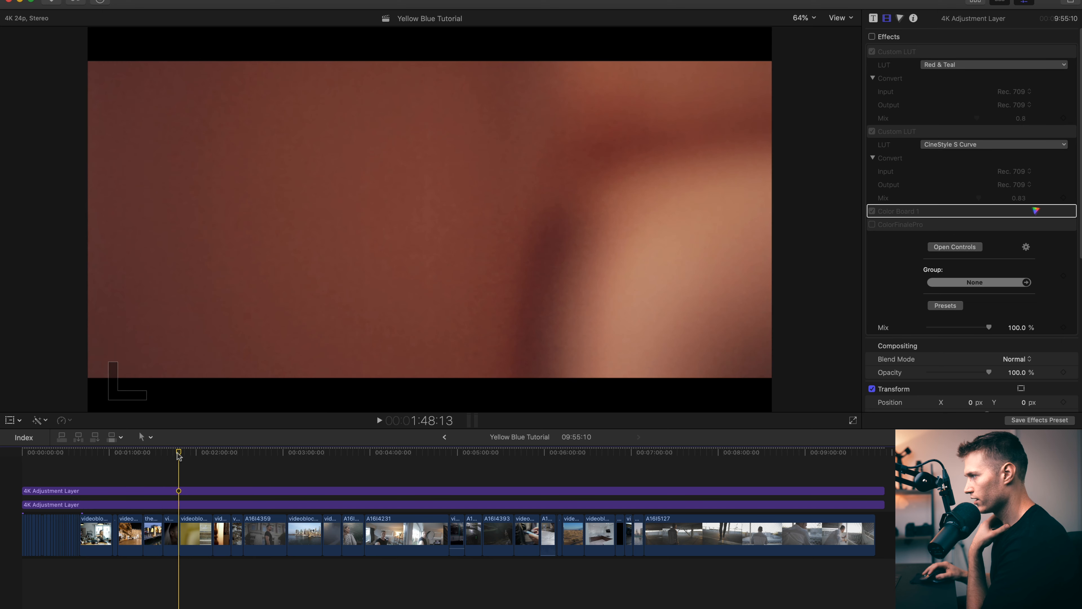
left_click(163, 516)
left_click(172, 519)
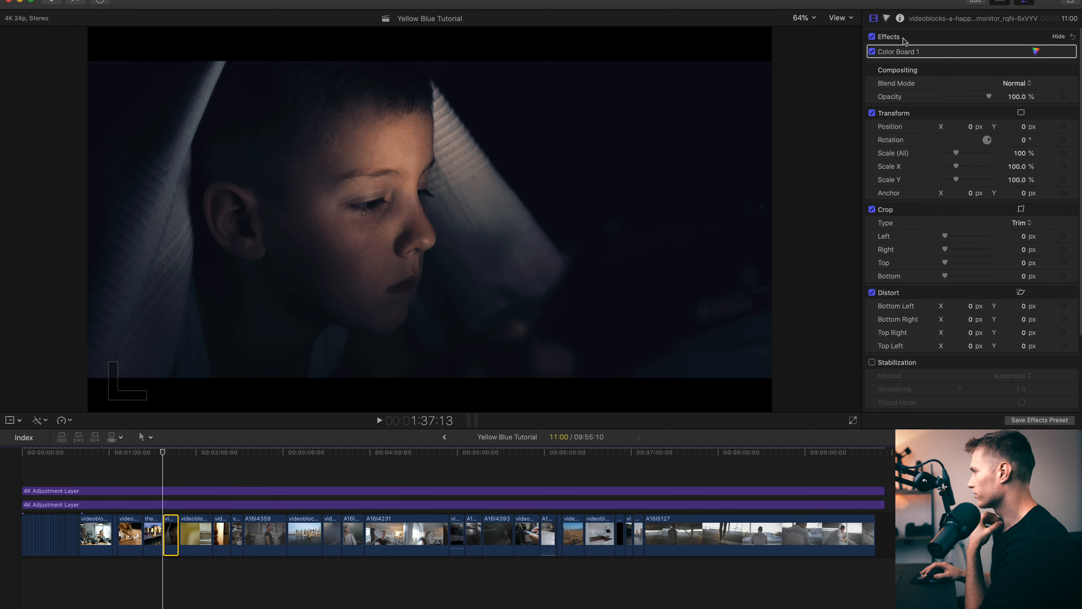
left_click(872, 52)
left_click(872, 52)
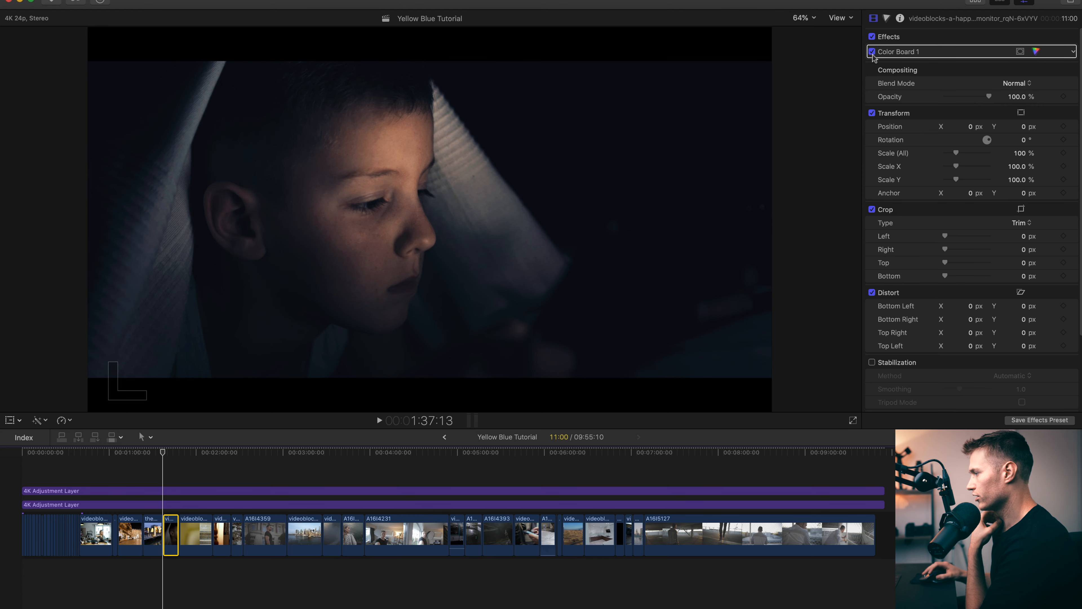
Compare the boy-under-blanket shot at 1:37:13 with the lower adjustment layer's Yellow & Blue LUT off and on
left_click(170, 505)
left_click(872, 51)
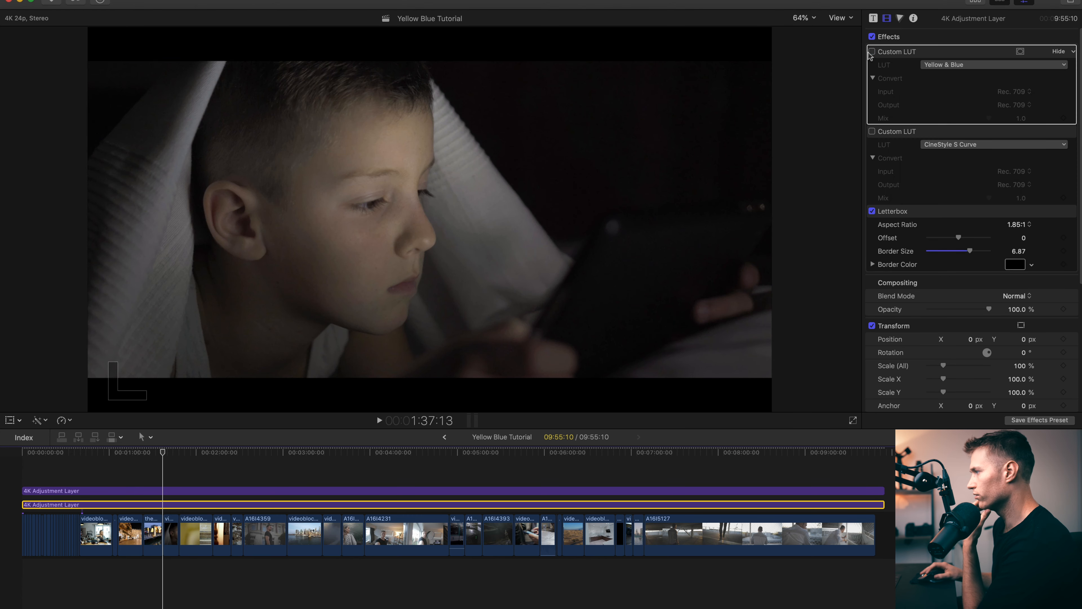
left_click(872, 52)
left_click(872, 52)
left_click(872, 52)
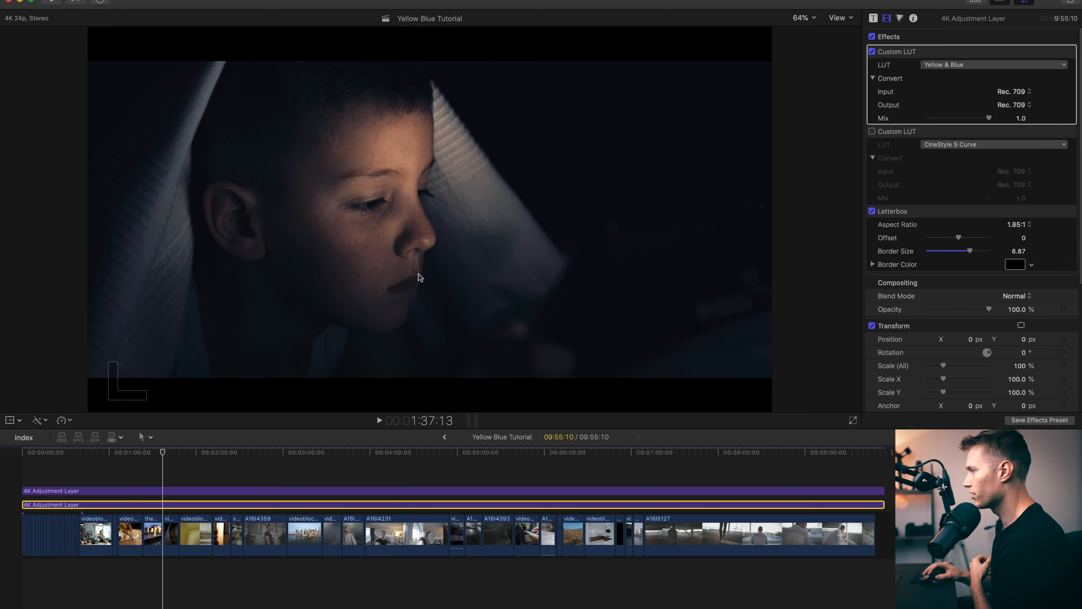
Preview the boy-under-blanket shot with only the CineStyle S Curve LUT, ending on the Yellow & Blue LUT
left_click(872, 51)
left_click(872, 131)
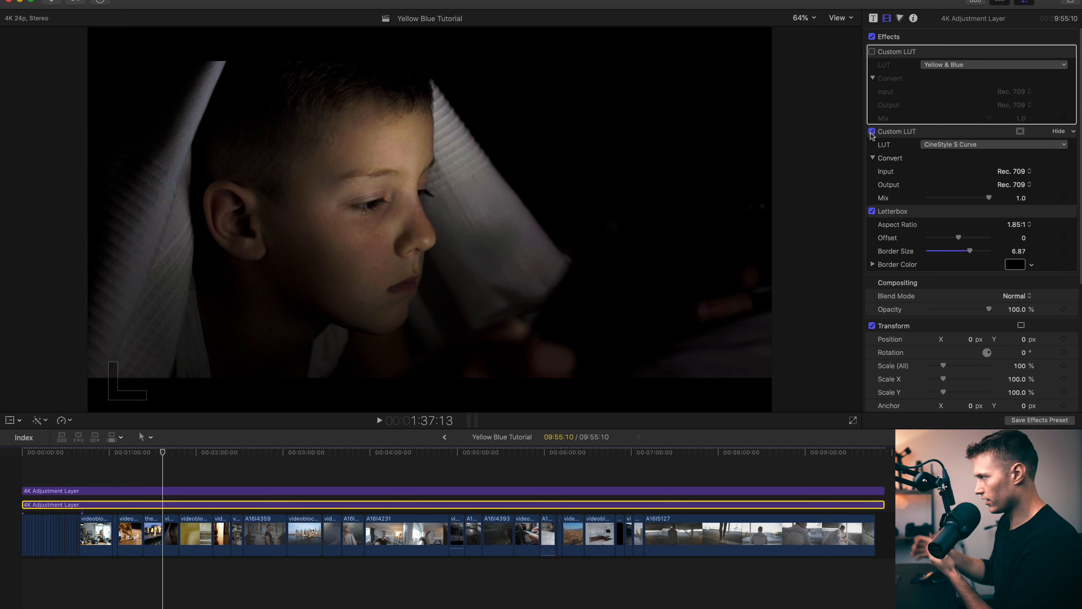
left_click(872, 131)
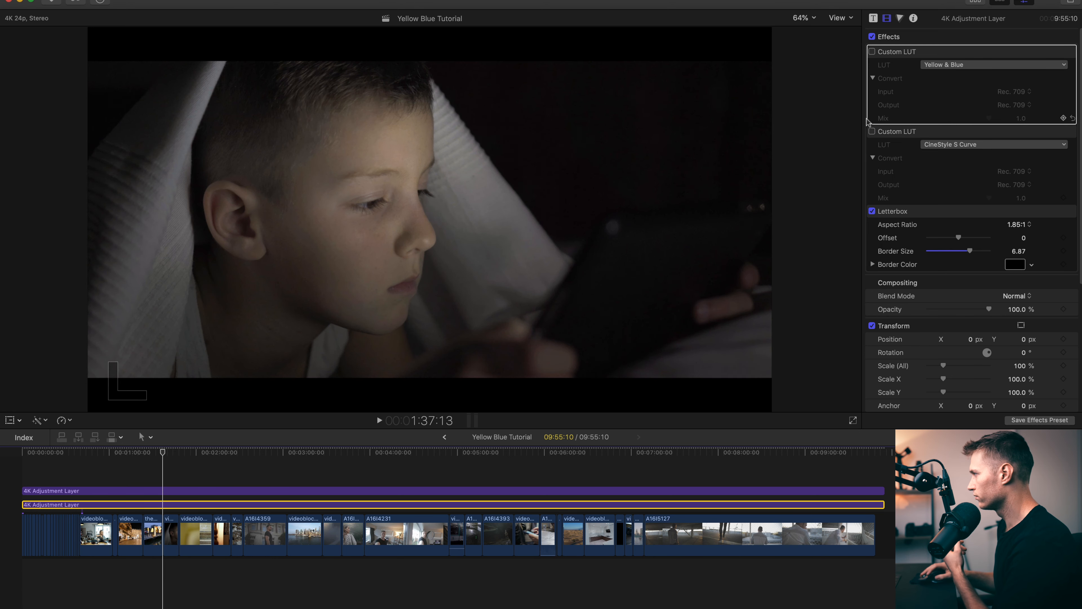
left_click(872, 52)
Compare the hotel lobby shot at 2:02:14 with the CineStyle S Curve LUT, without LUTs and with the Yellow & Blue LUT
left_click(167, 446)
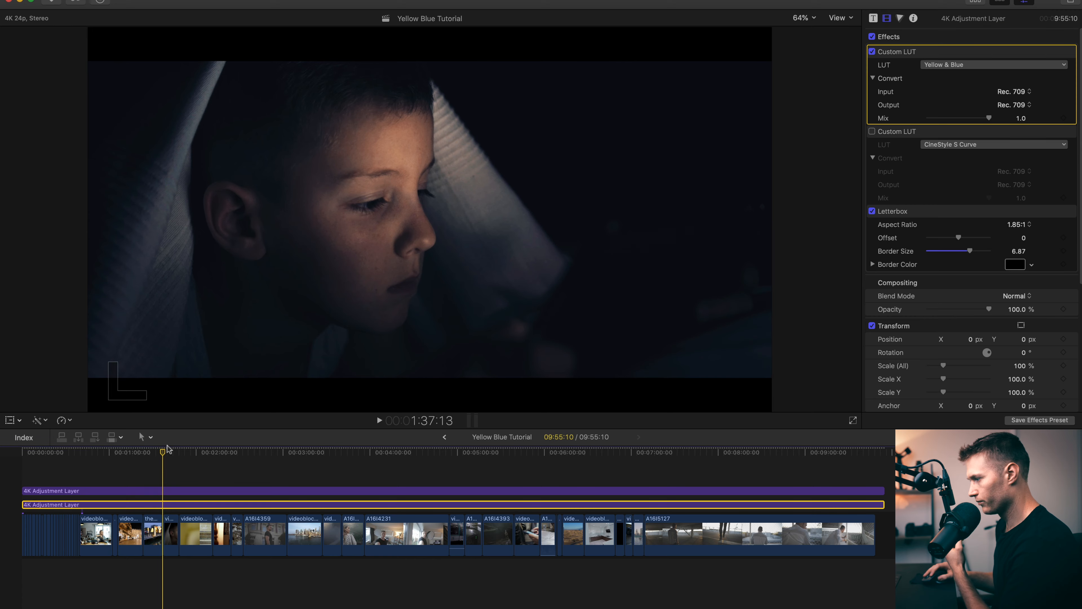
left_click_drag(176, 451, 199, 452)
left_click(199, 533)
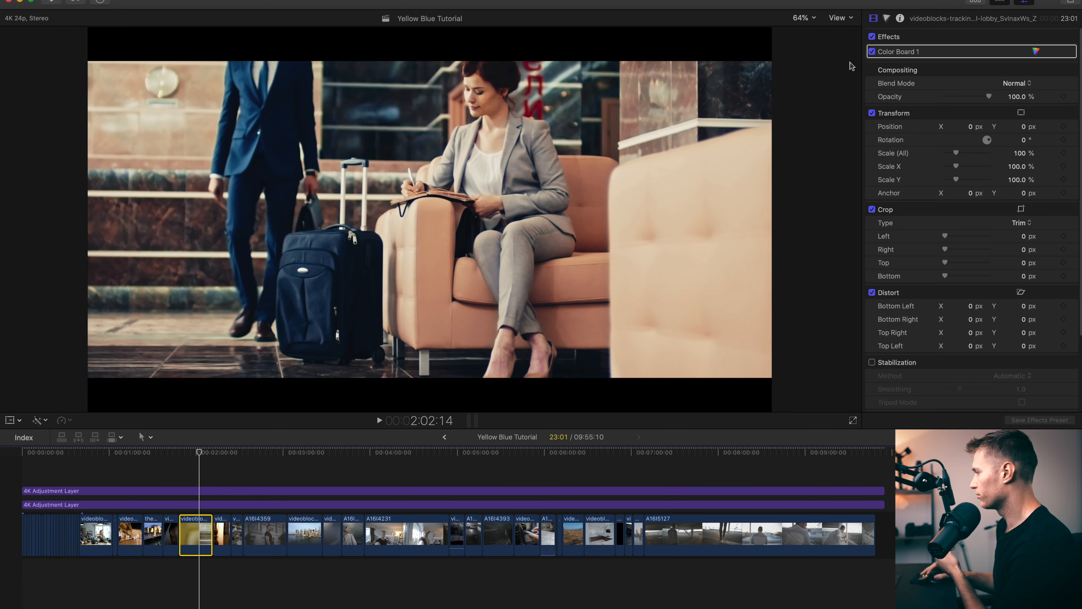
left_click(202, 504)
left_click(872, 51)
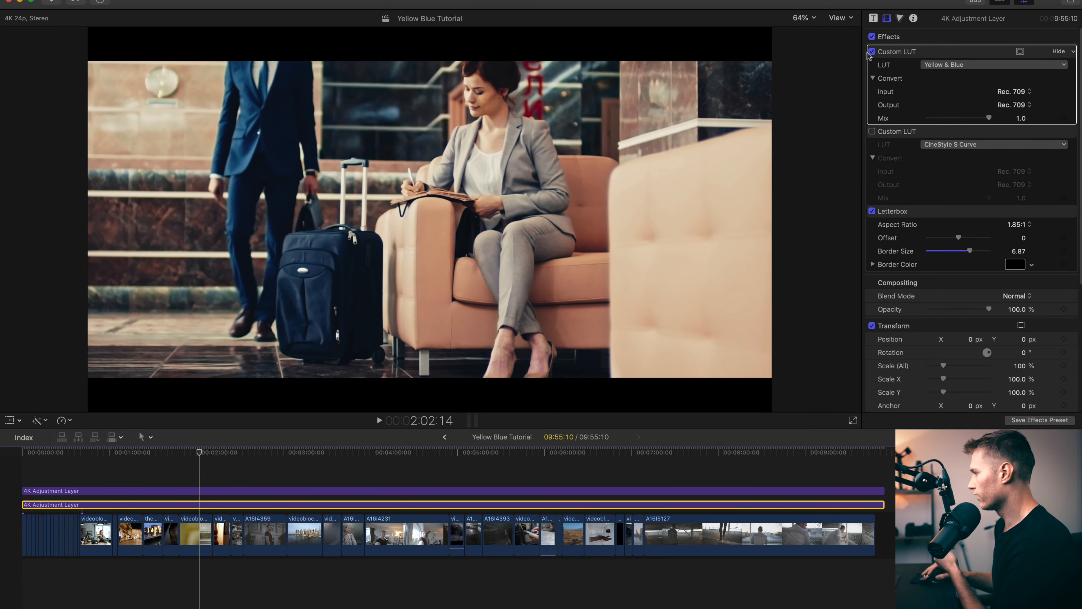
left_click(872, 132)
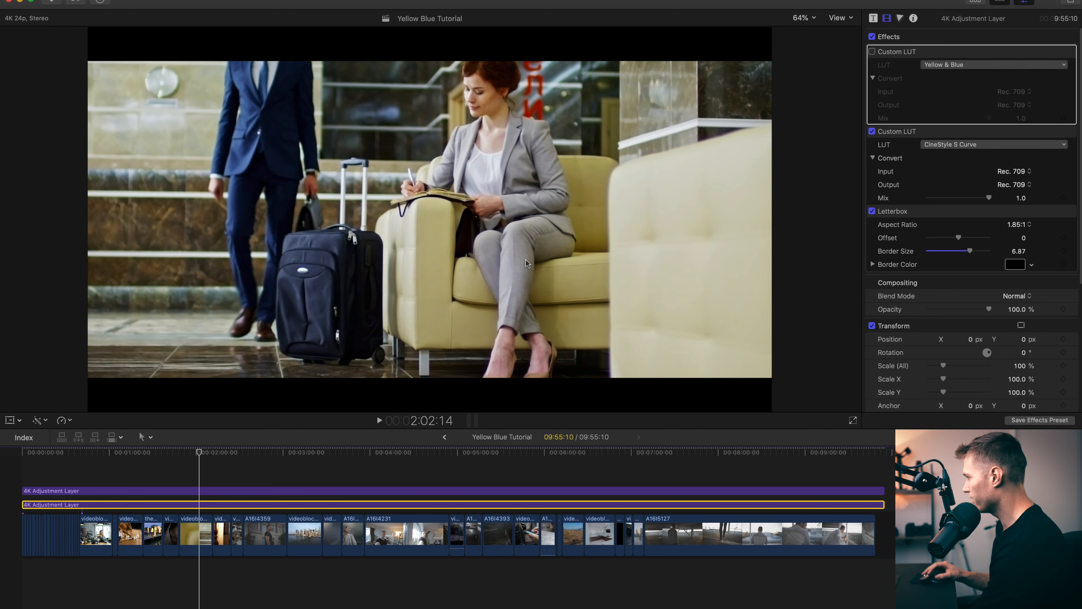
left_click(871, 131)
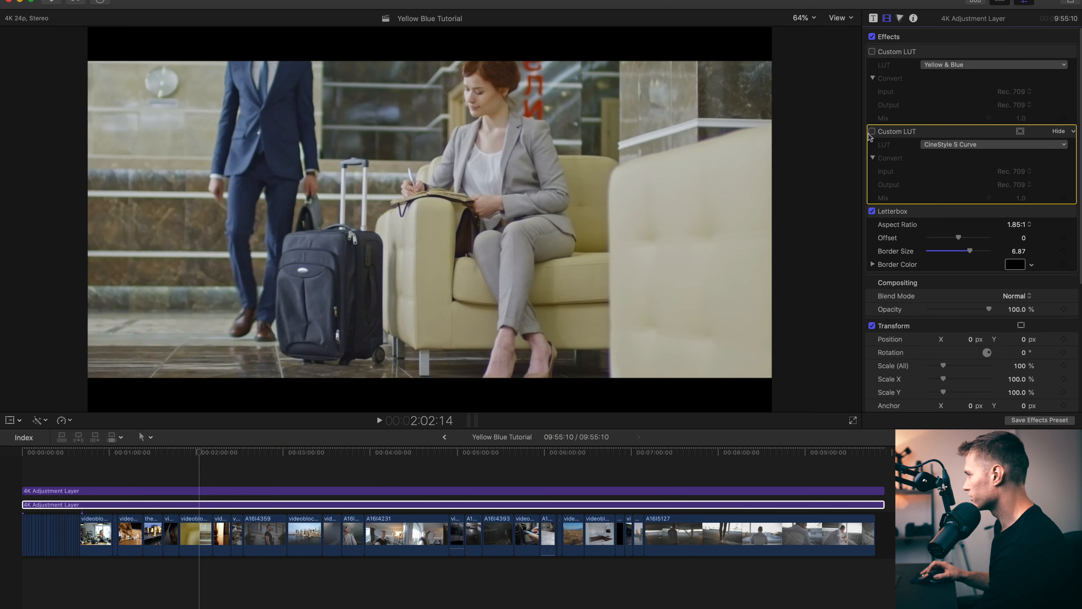
left_click(872, 52)
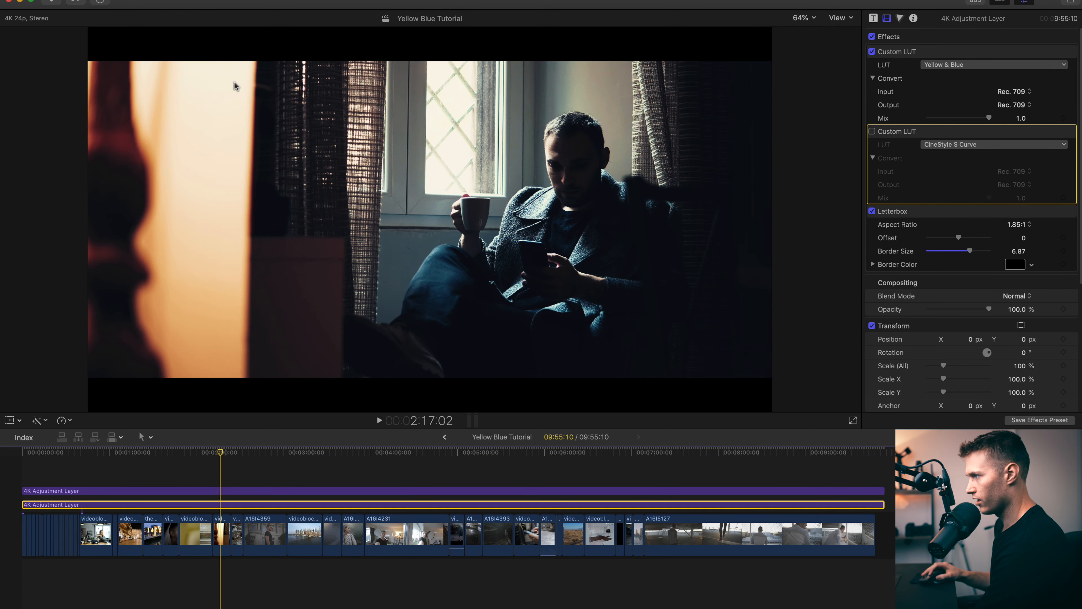
Review the Yellow & Blue grade from the man-with-mug shot at 2:17:02 through to the shark aquarium shot at 5:17:22
mouse_move(220, 453)
left_mouse_down()
mouse_move(203, 453)
mouse_move(242, 453)
mouse_move(202, 452)
mouse_move(242, 453)
mouse_move(231, 454)
left_mouse_up()
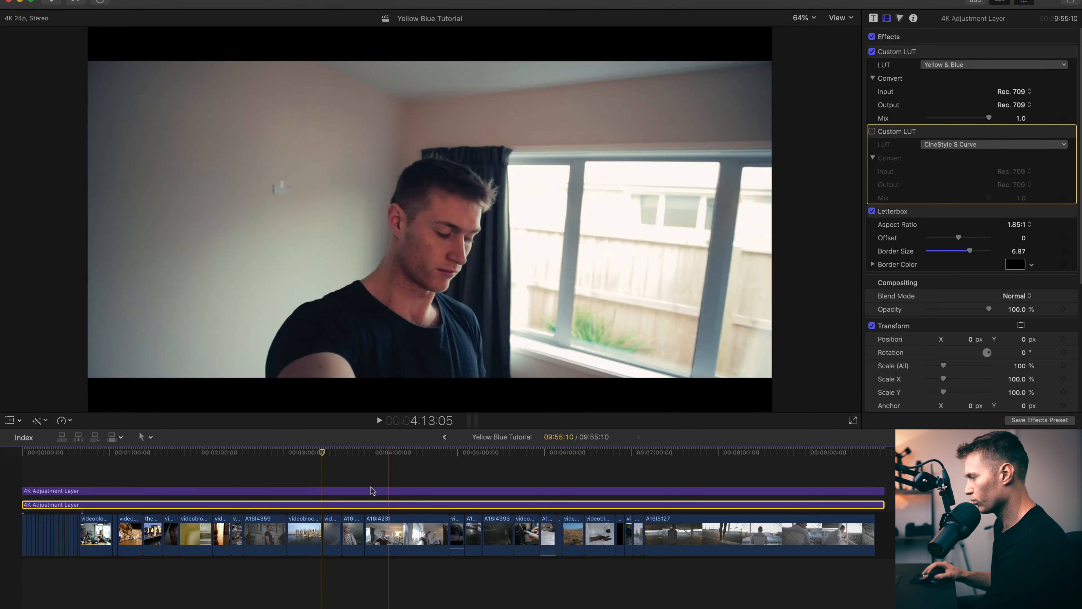
left_click_drag(323, 453, 372, 452)
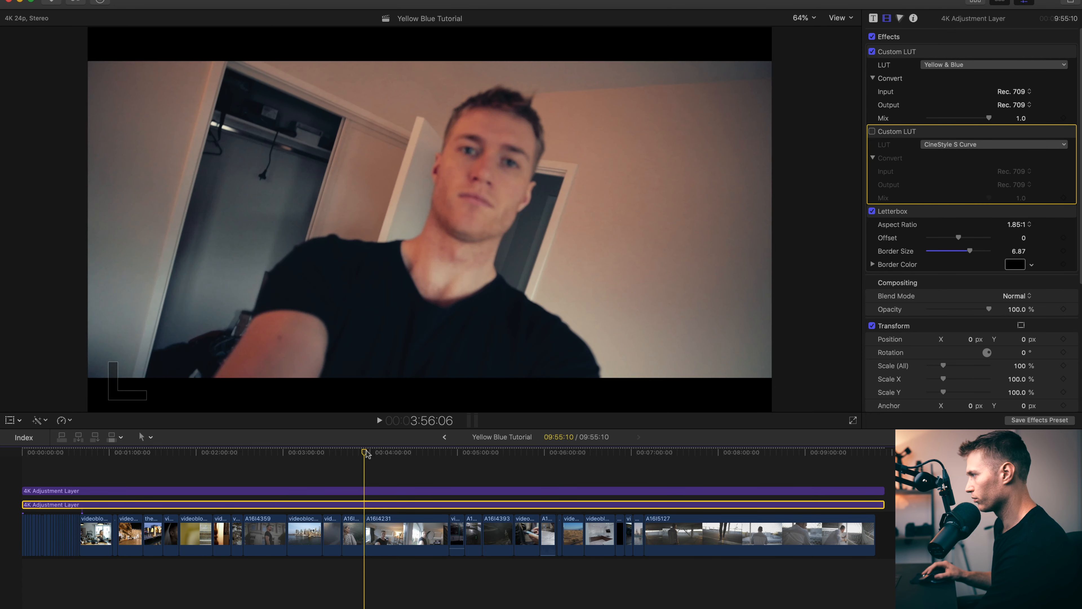
left_click_drag(373, 452, 417, 455)
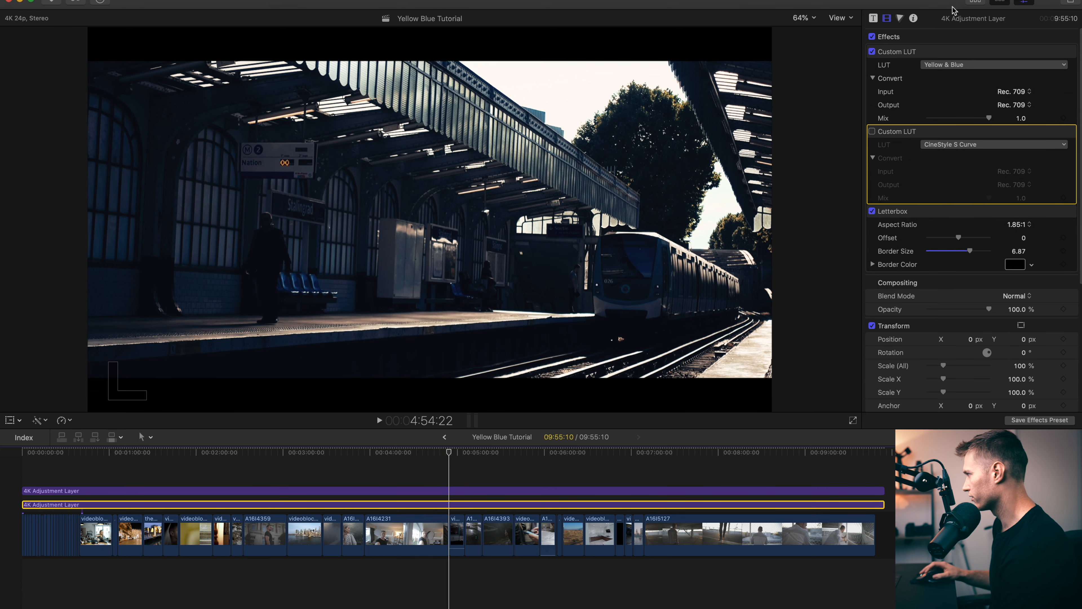
left_click(482, 453)
left_click(491, 453)
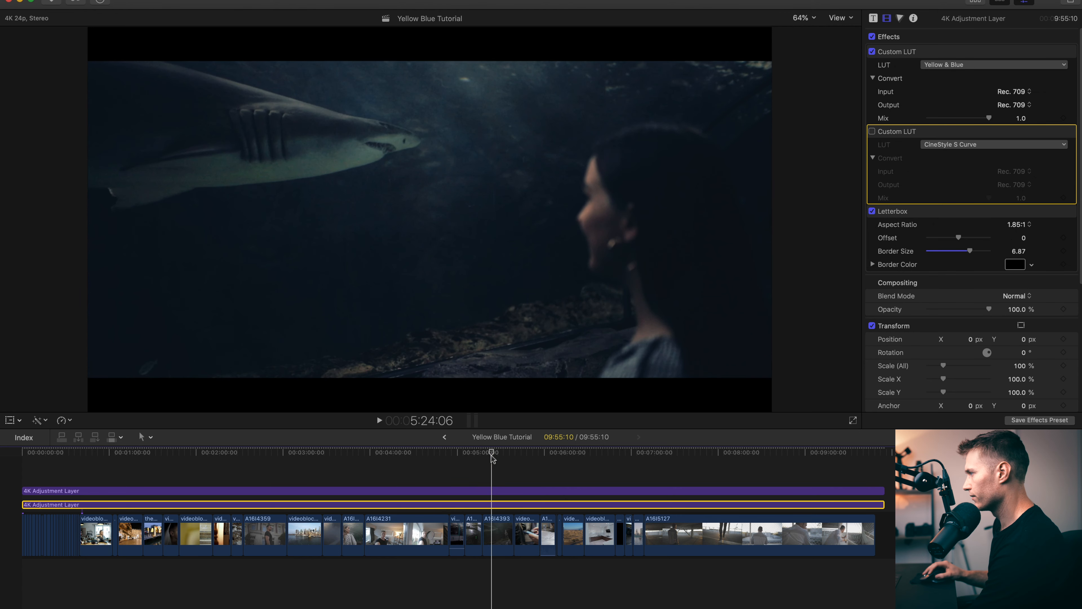
left_click(482, 454)
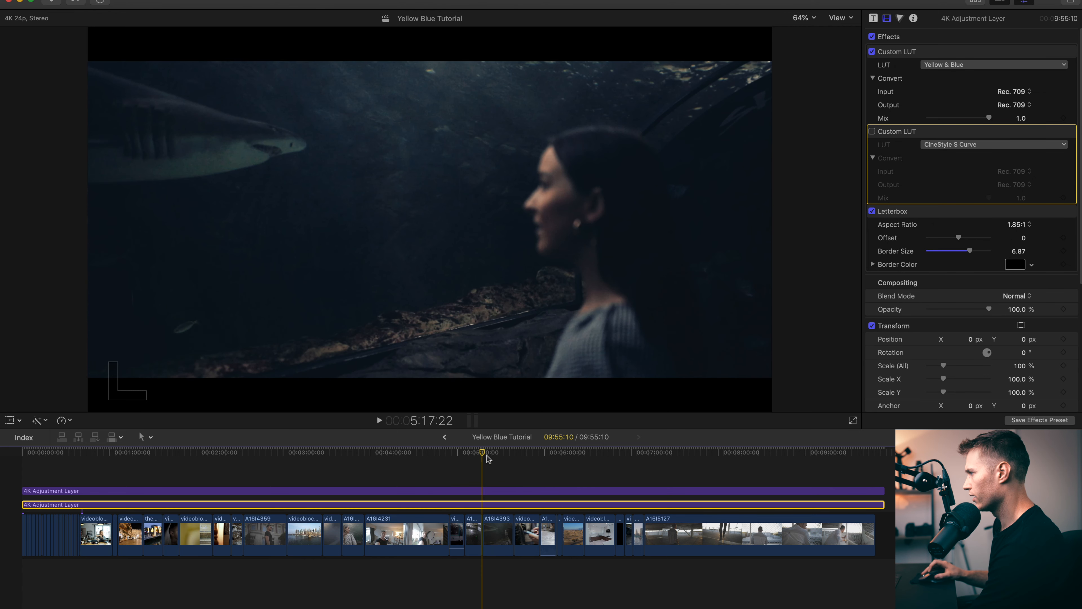
Compare the desert dunes shot at 6:21:12 with the Yellow & Blue LUT off and on
left_click(871, 51)
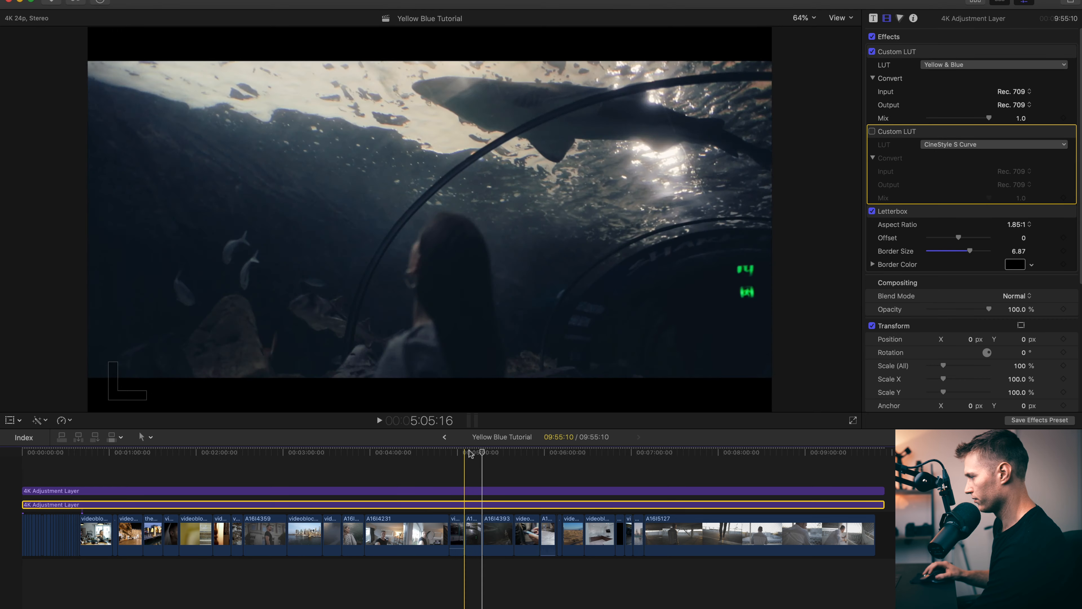
left_click(574, 453)
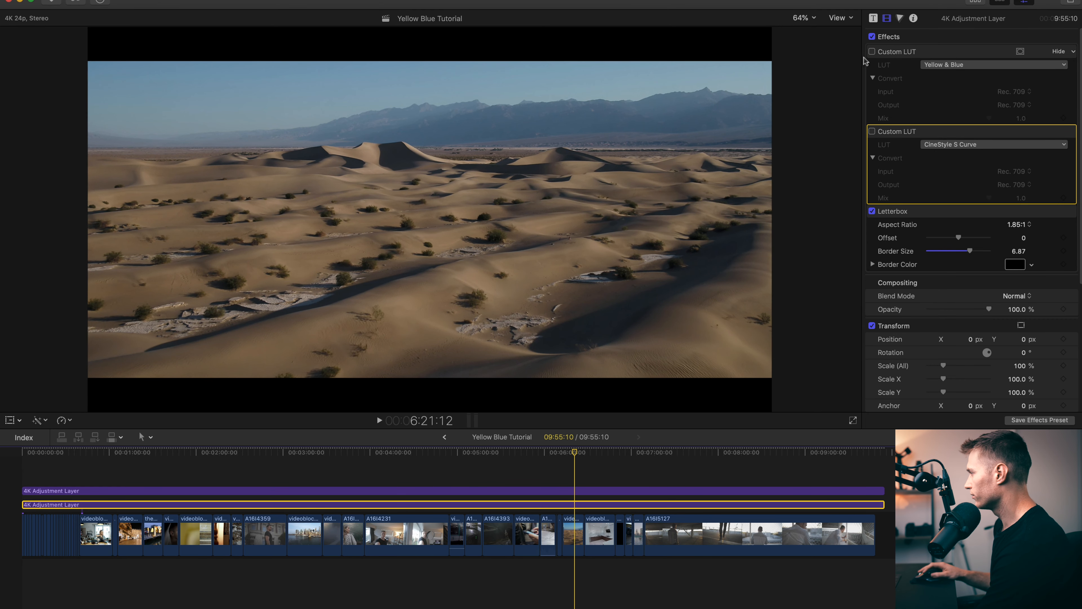
left_click(871, 51)
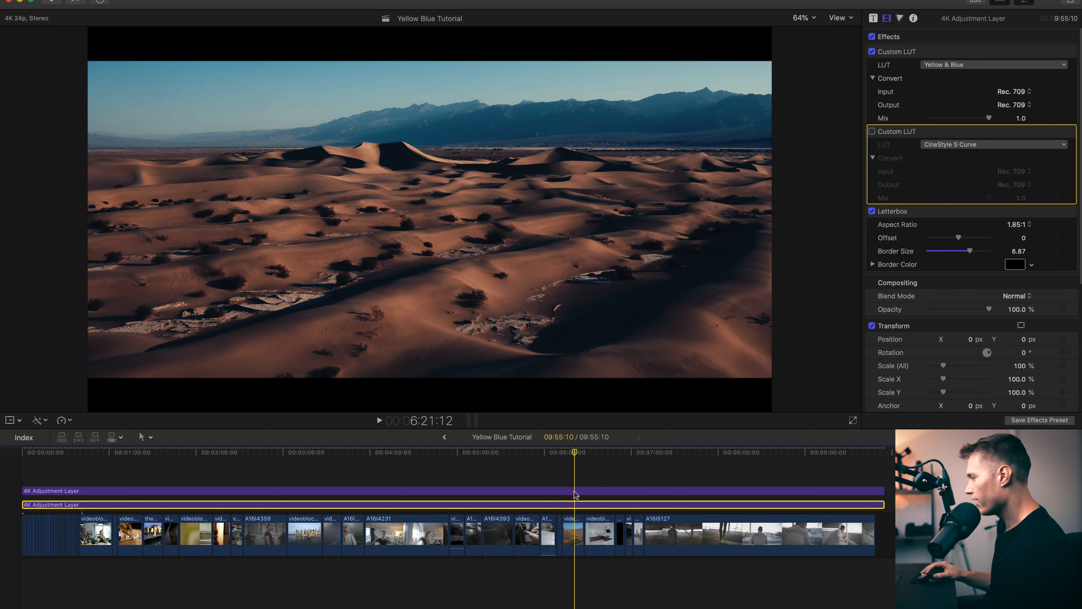
Preview the dunes shot with the Yellow & Blue layer's effects off and the upper adjustment layer's Red & Teal effects on
left_click(572, 505)
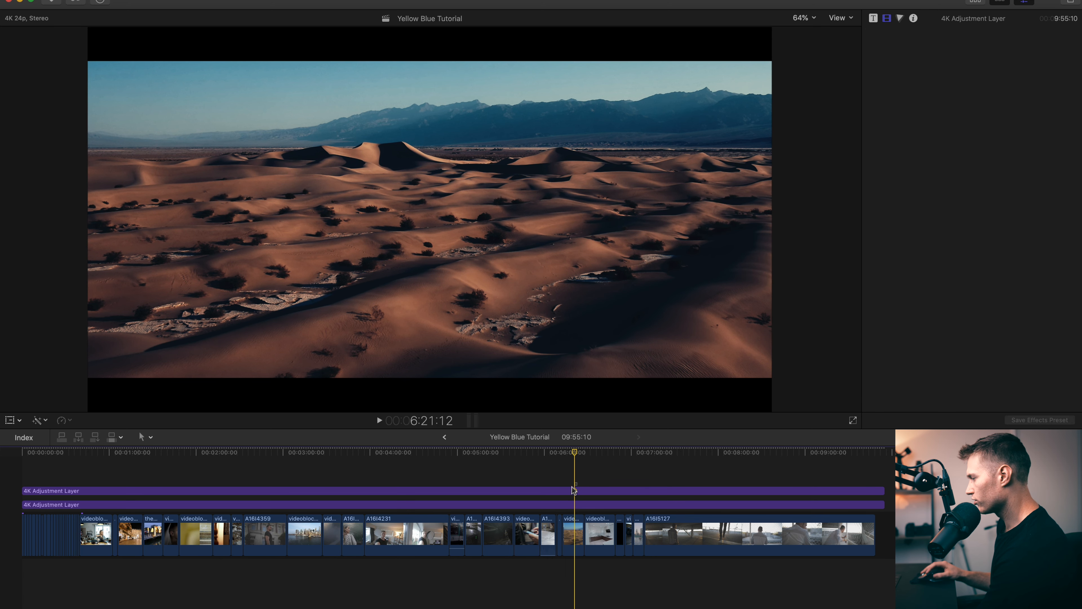
left_click(572, 505)
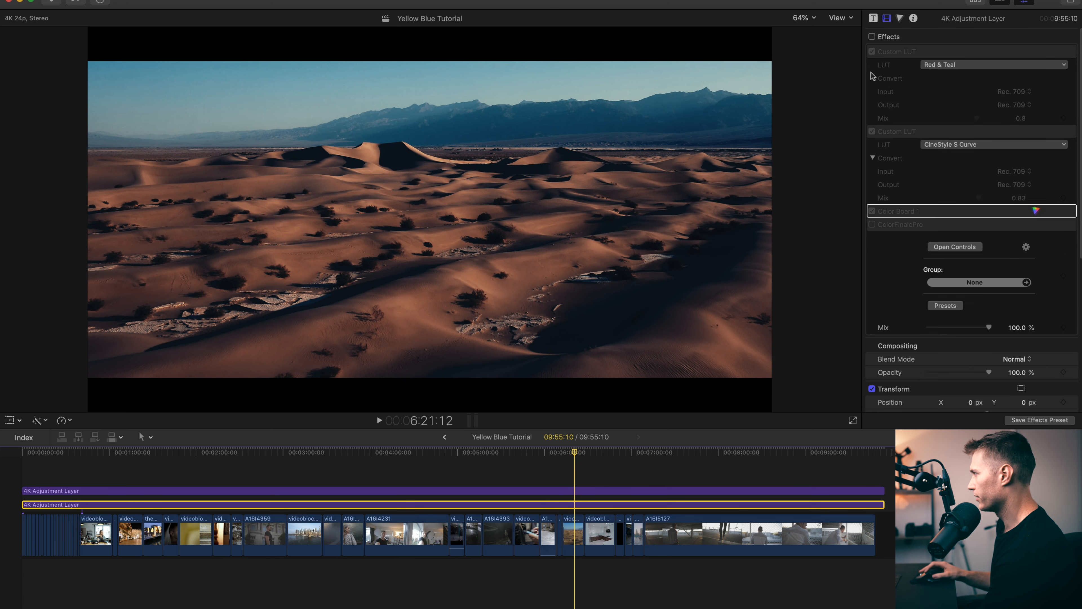
left_click(872, 36)
left_click(871, 36)
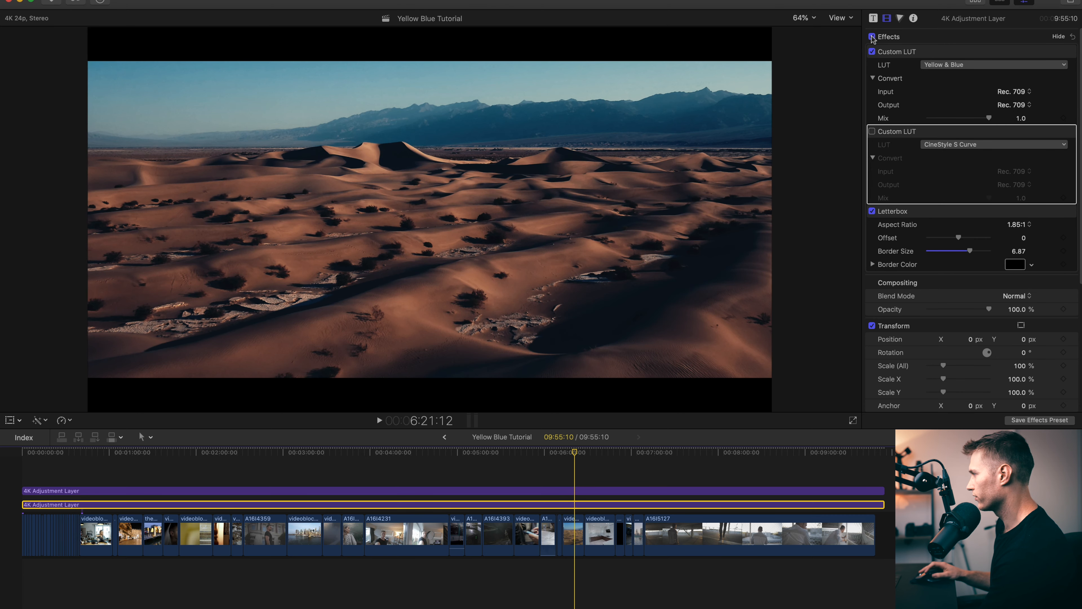
left_click(872, 37)
left_click(573, 490)
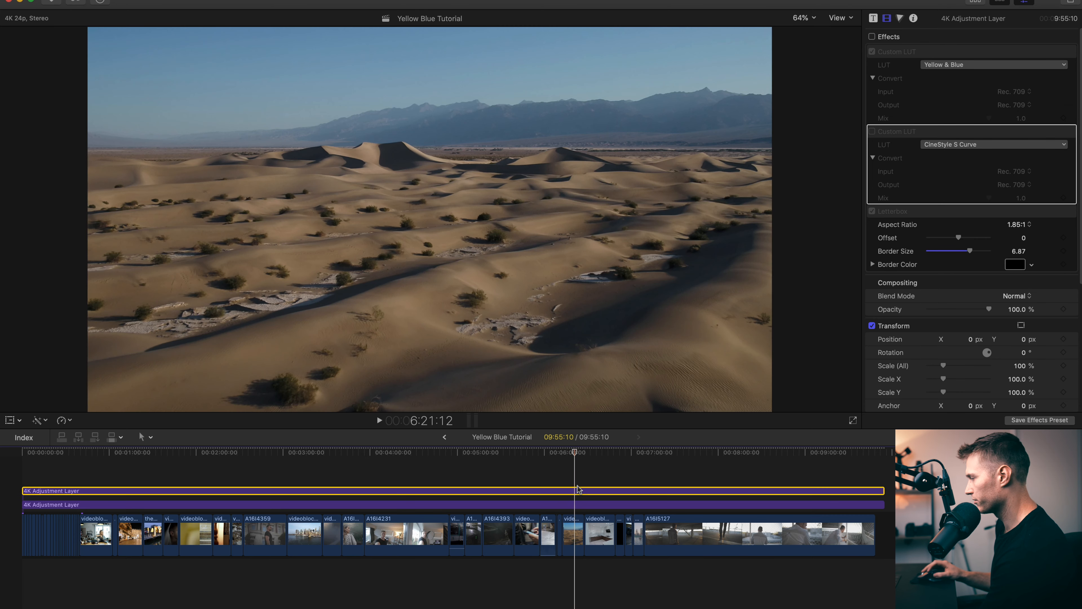
left_click(871, 37)
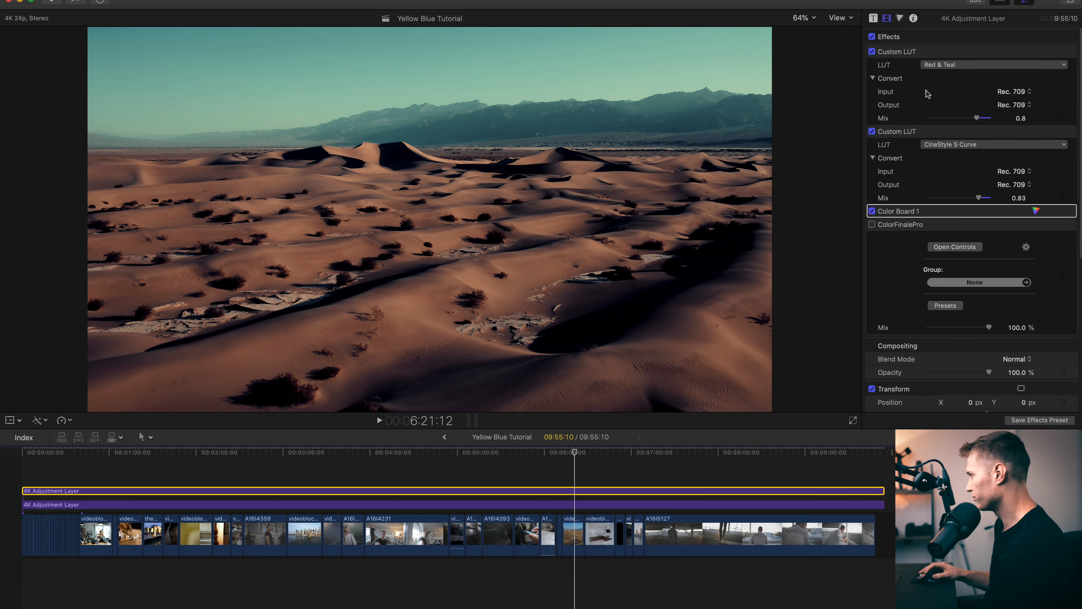
Turn off the upper adjustment layer's Red & Teal effects and turn the Yellow & Blue layer's effects back on
left_click(871, 37)
left_click(574, 533)
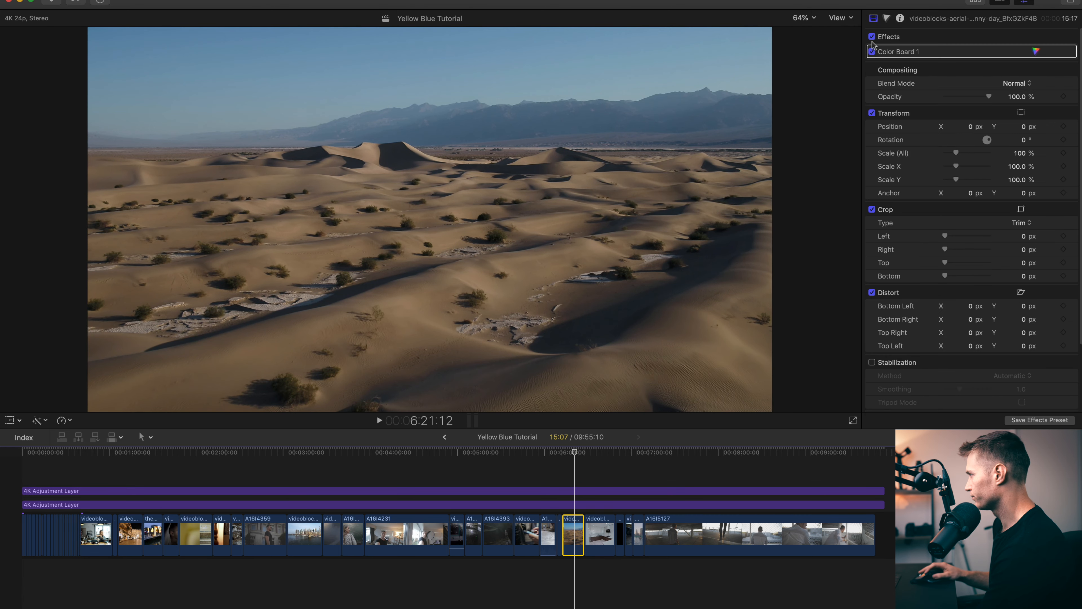
left_click(871, 37)
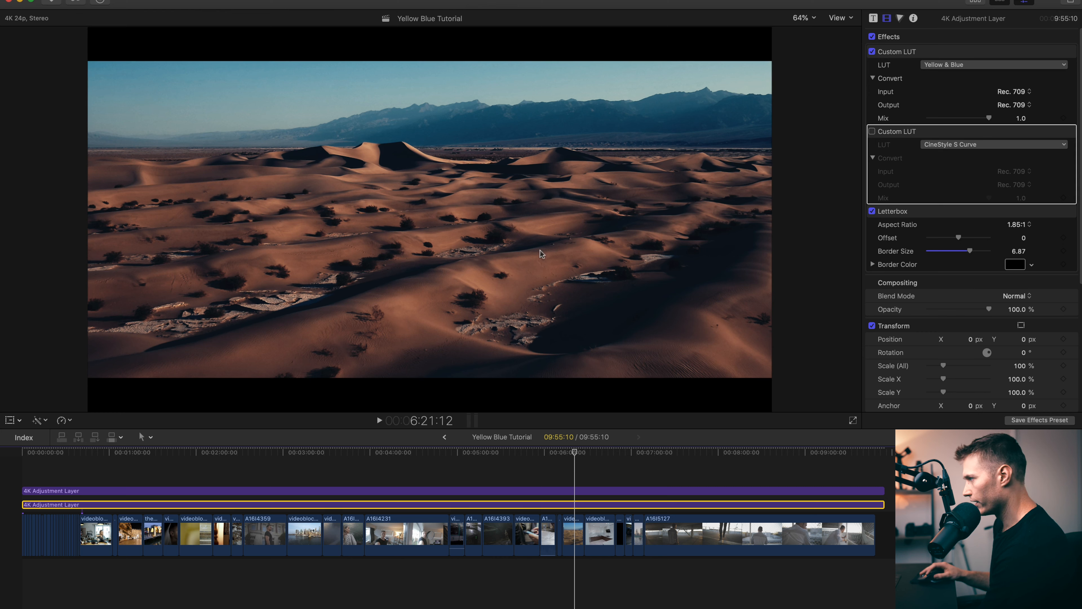
Play the dark bathroom shot from 6:49:07 to 6:53:17 and compare it with the Yellow & Blue LUT off and on
left_click_drag(566, 452, 582, 454)
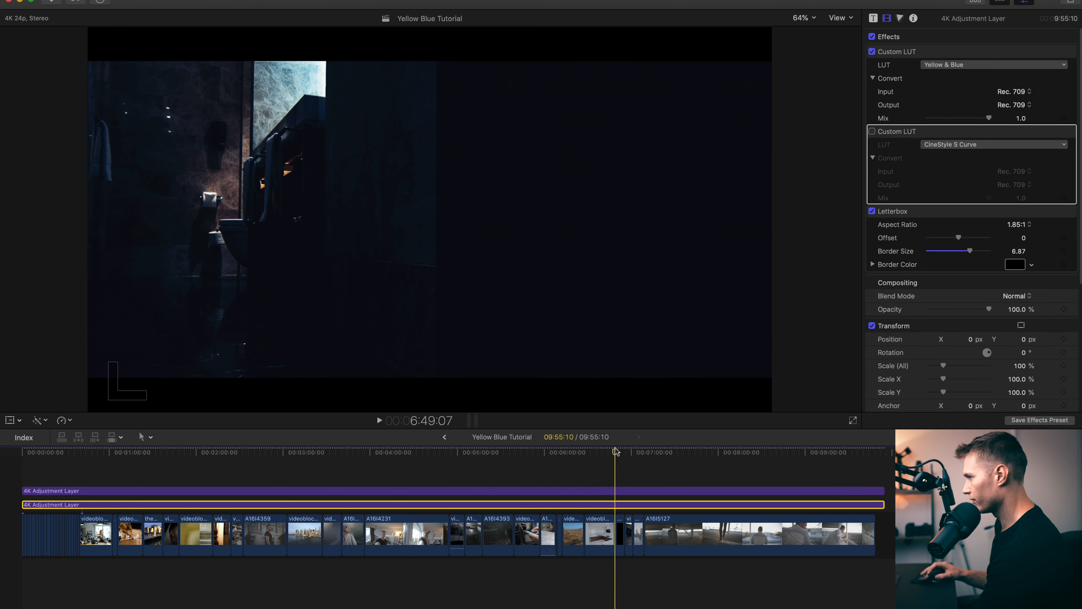
key("space")
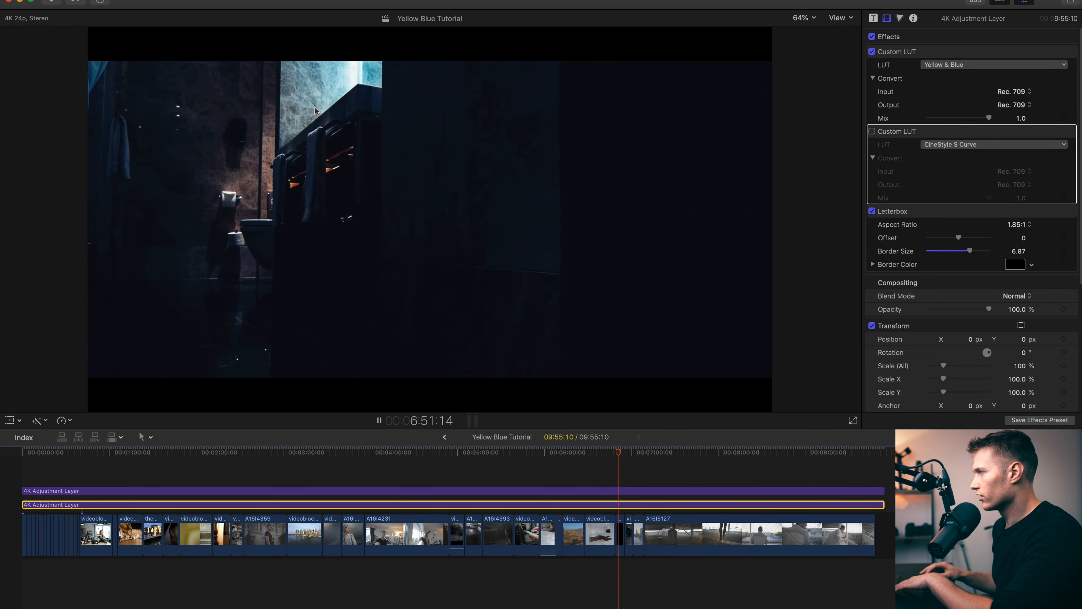
key("space")
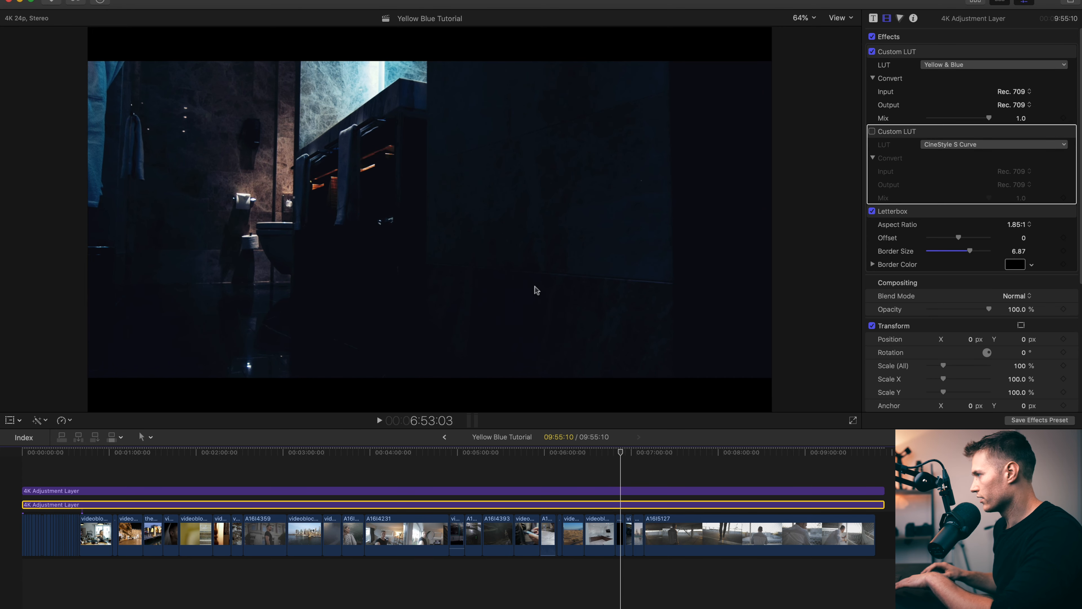
key("space")
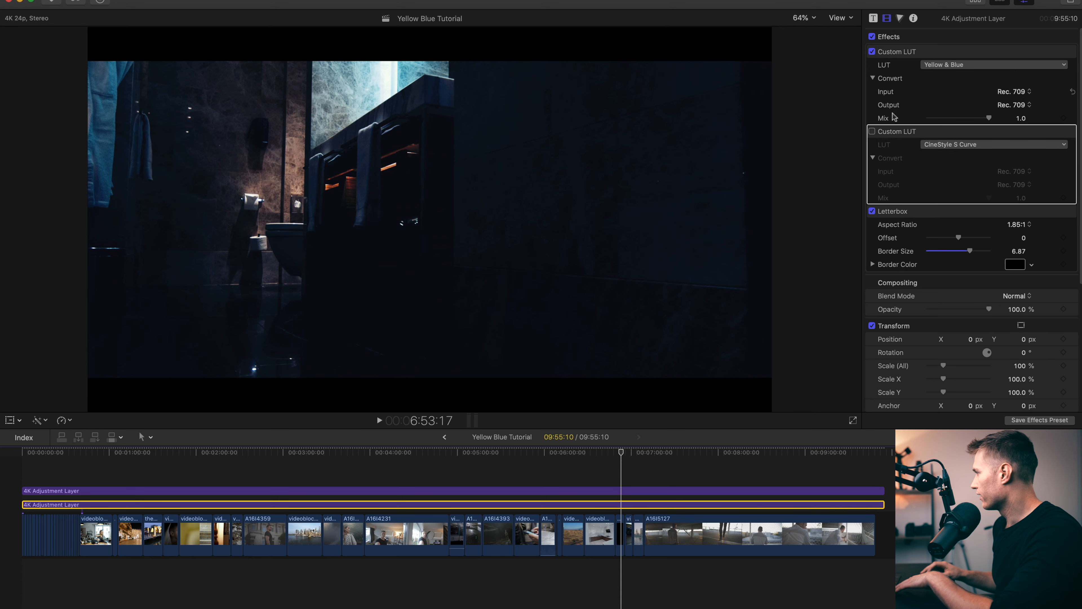
left_click(872, 52)
left_click(872, 52)
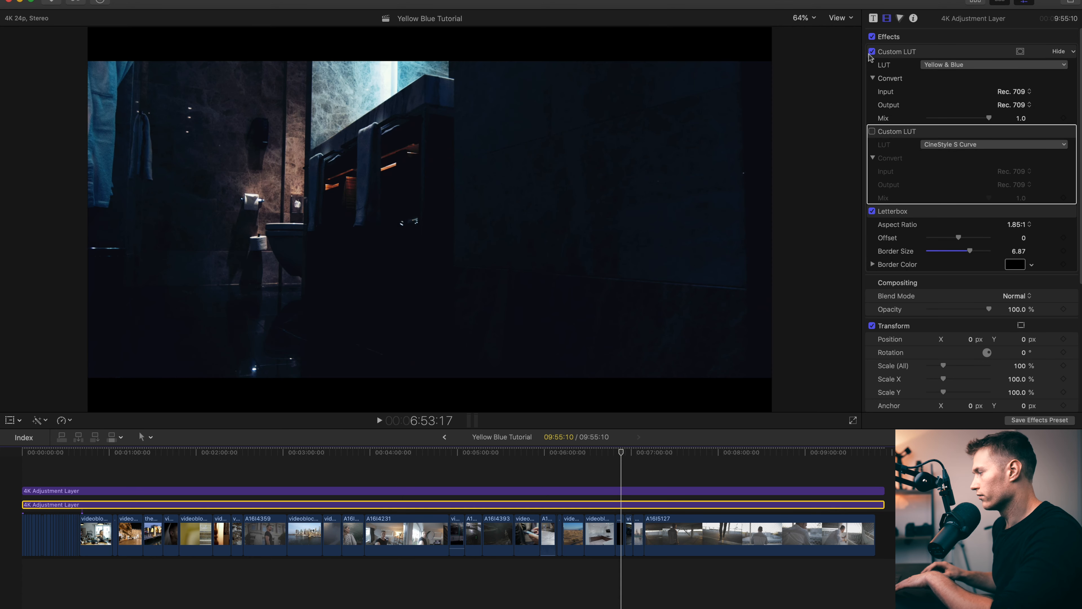
Play the graded shot of the woman on the cobbled street up to 7:01:13 and replay it from 6:56:02
key("space")
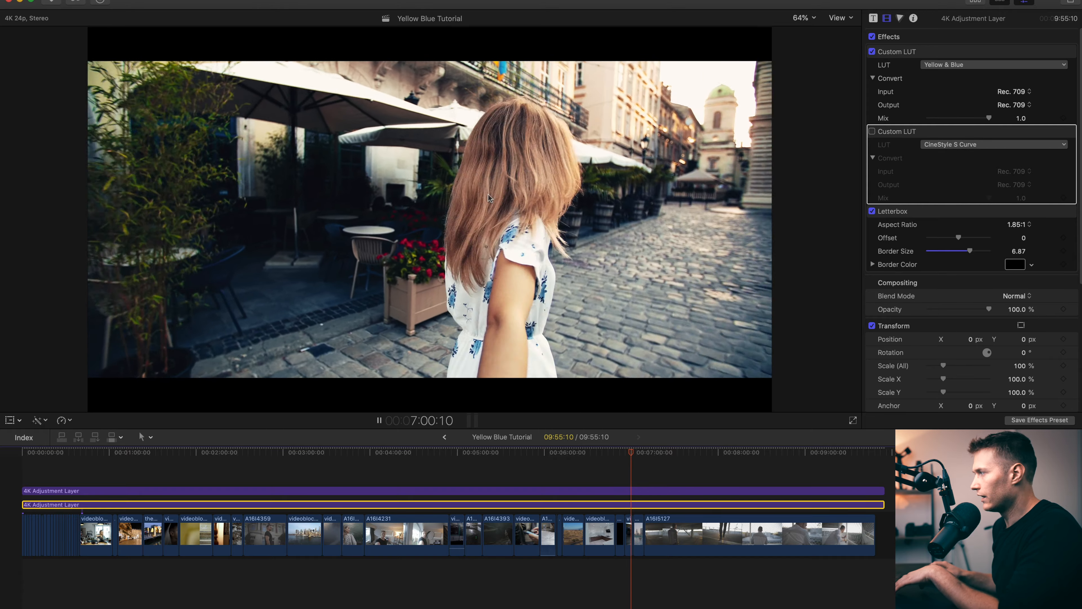
key("space")
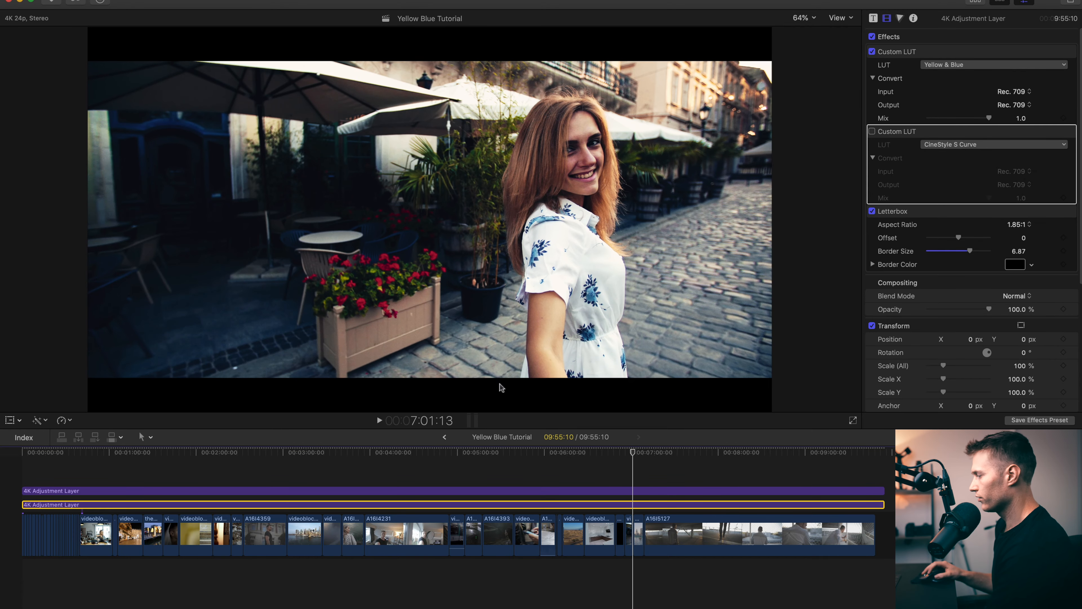
left_click_drag(629, 448, 625, 450)
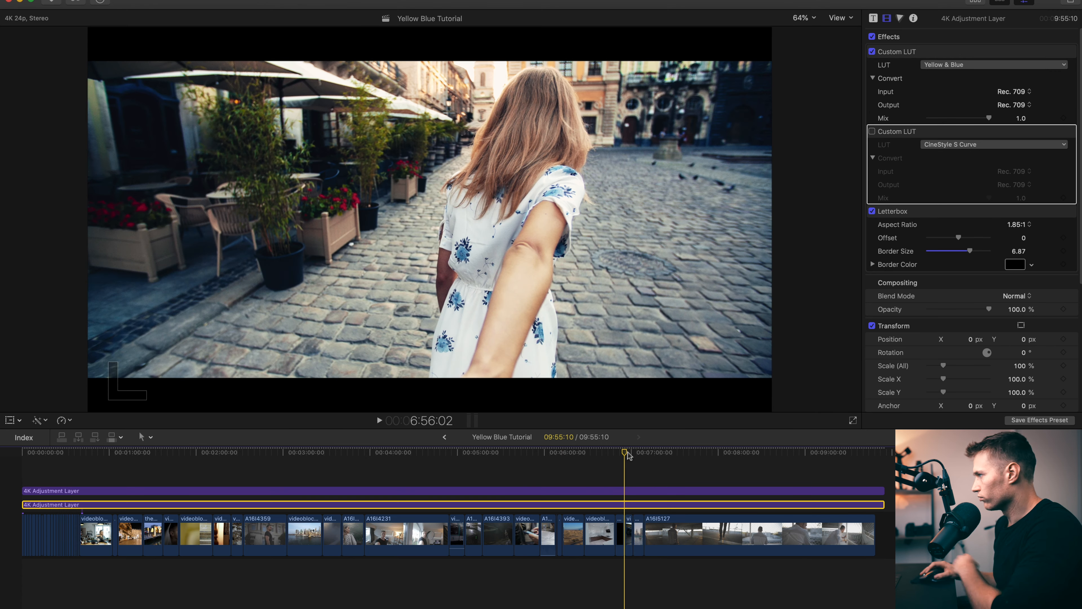
key("space")
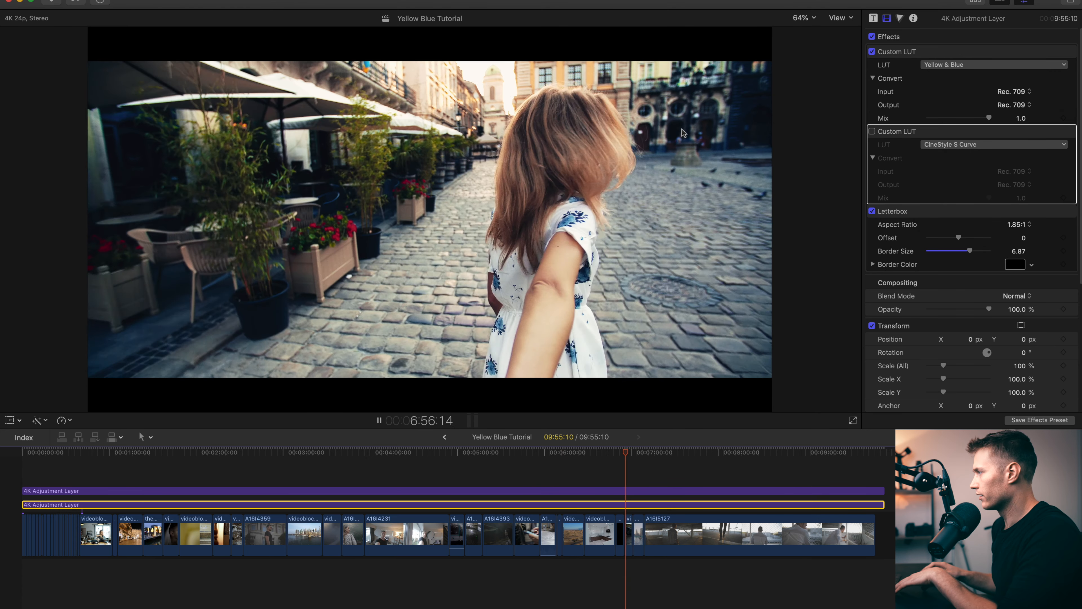
key("space")
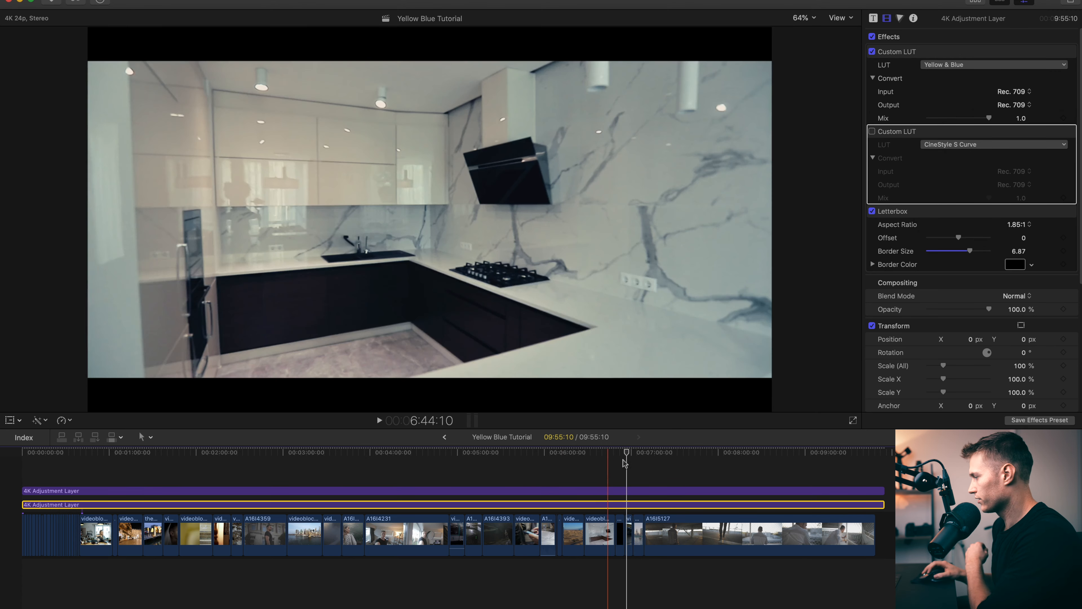
Compare the cobbled street shot with the Yellow & Blue layer's effects off and the upper layer's Red & Teal effects on, restoring both layers
left_click(872, 37)
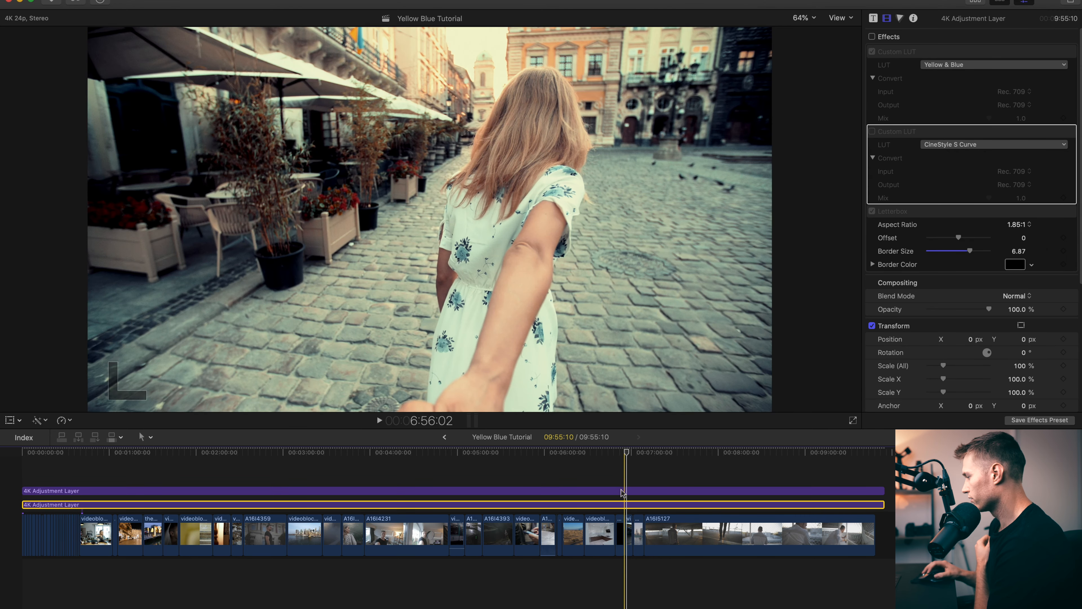
left_click(623, 491)
left_click(872, 37)
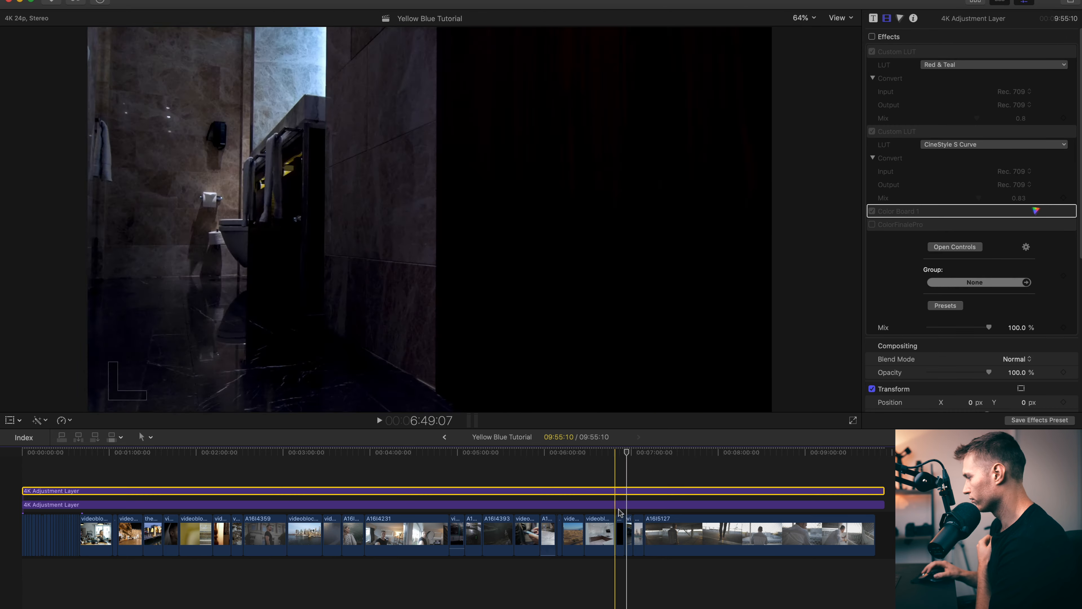
left_click(591, 504)
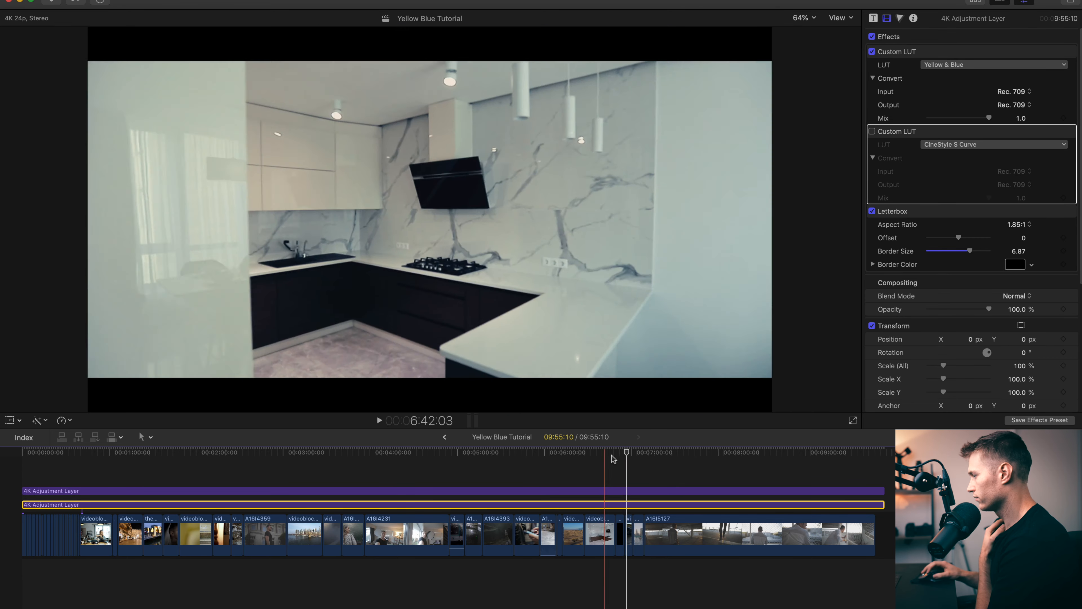
Scrub the graded parking garage clip from 7:31:10 to 8:41:16 and compare the fence shot with the Yellow & Blue layer's effects off and on
left_click(632, 454)
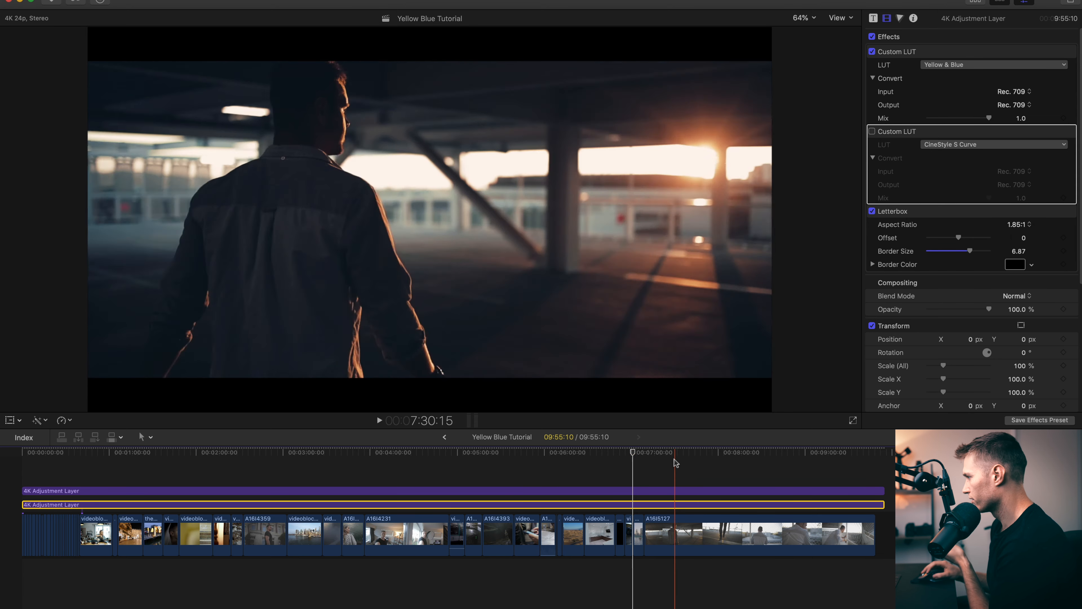
left_click(675, 462)
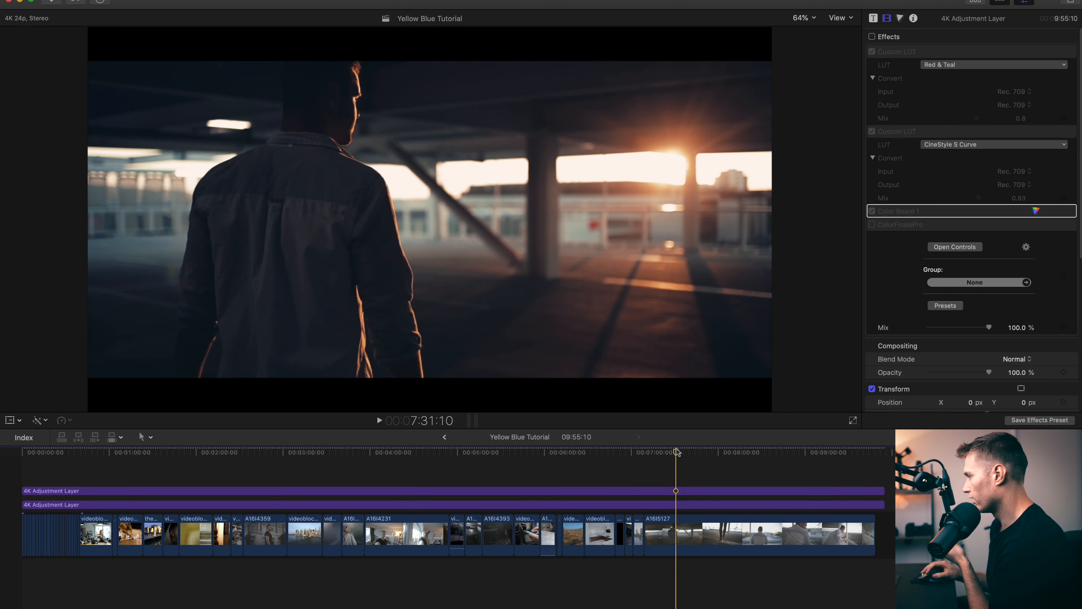
left_click_drag(704, 450, 765, 480)
left_click(777, 504)
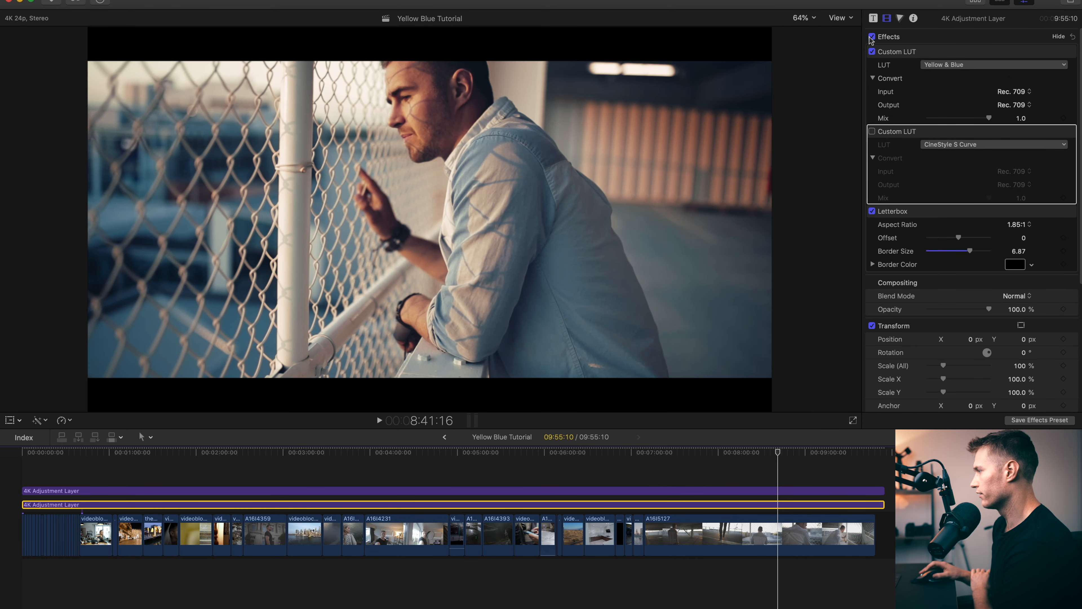
left_click(872, 36)
left_click(872, 36)
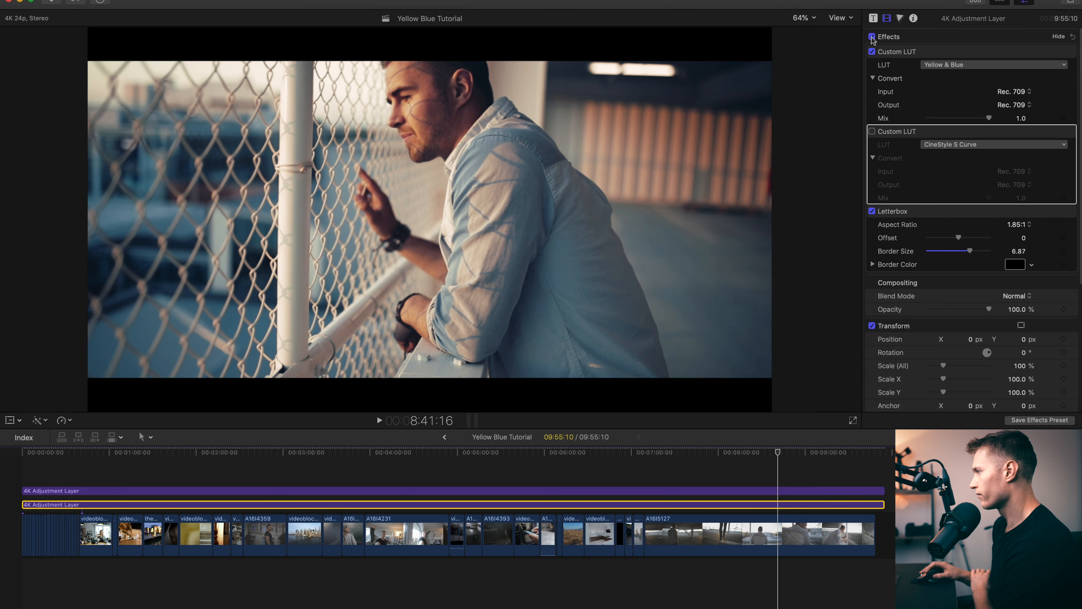
Scrub back through the earlier graded shots toward the beginning of the timeline to review the overall Yellow & Blue look
left_click(610, 470)
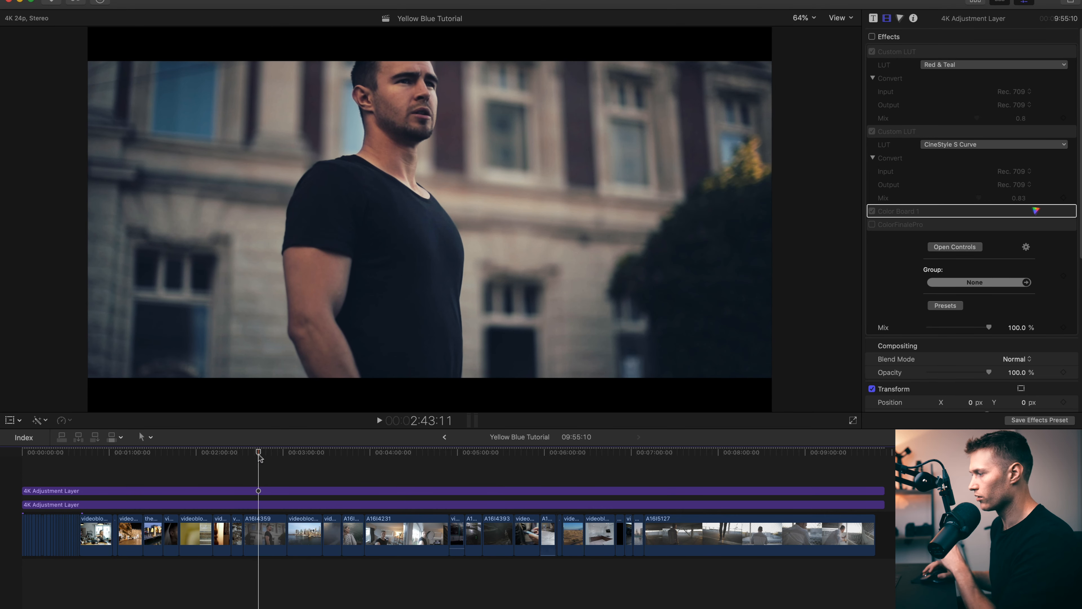
left_click(132, 453)
left_click_drag(132, 451, 82, 475)
Park the playhead at 8:05:10 in the parking garage footage and select clip A16I5127 to show its own effects
left_click(726, 459)
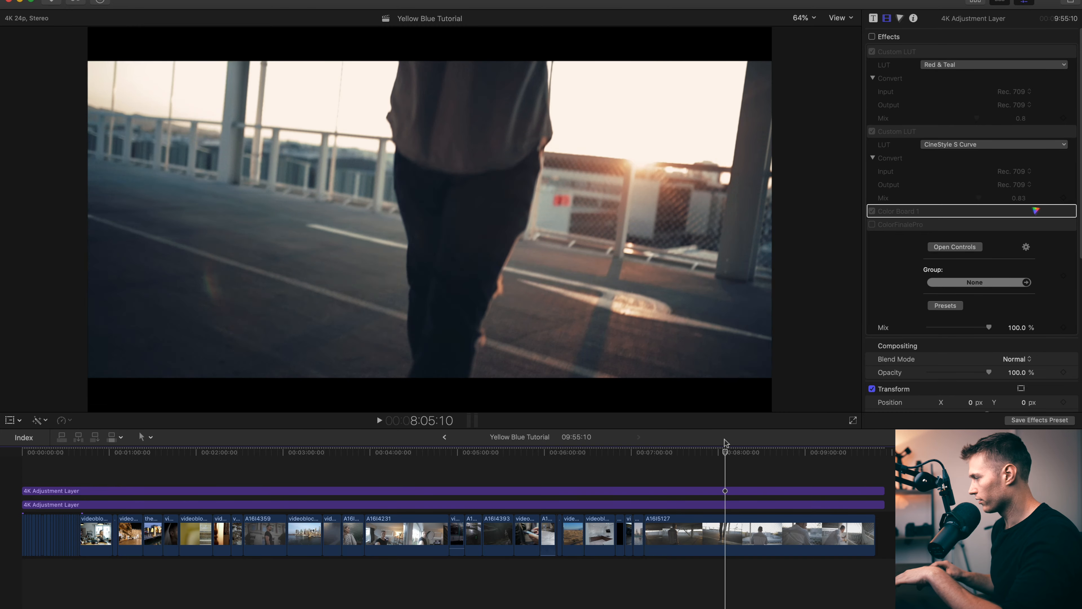
left_click(719, 524)
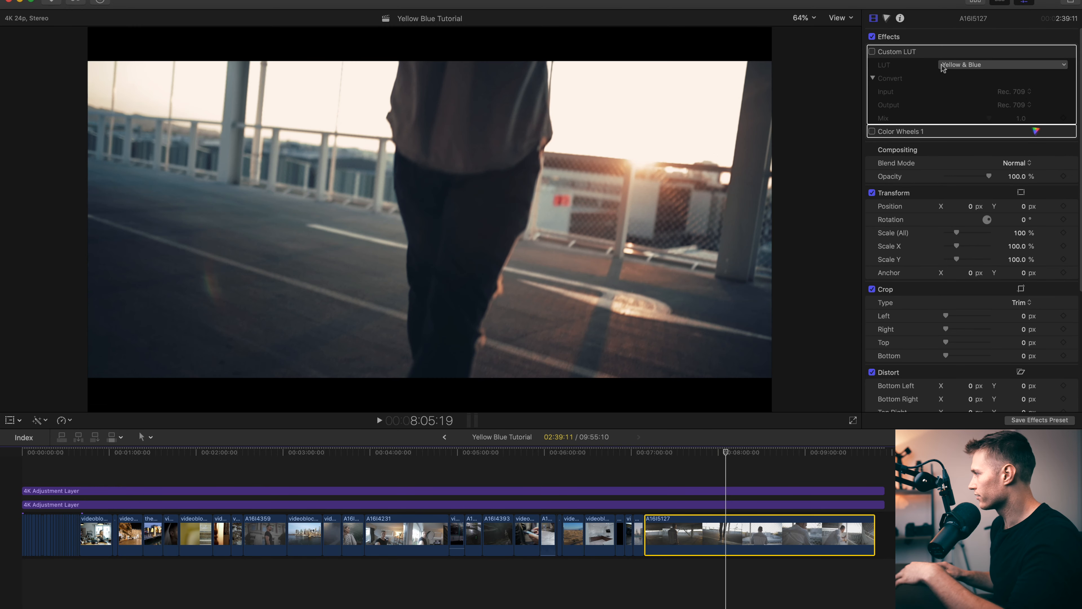